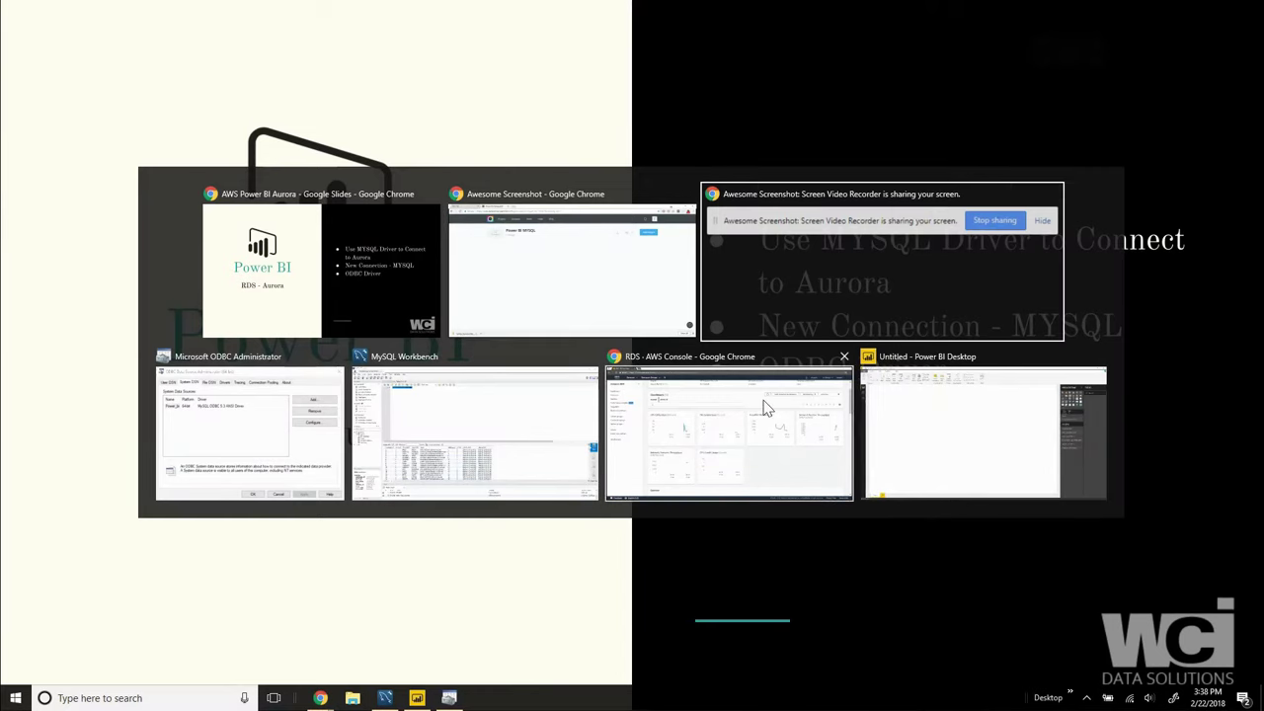
Step: Copy the power-bi RDS instance's endpoint address from its Connect section in the RDS console
{"action": "left_click", "coordinate": [774, 422]}
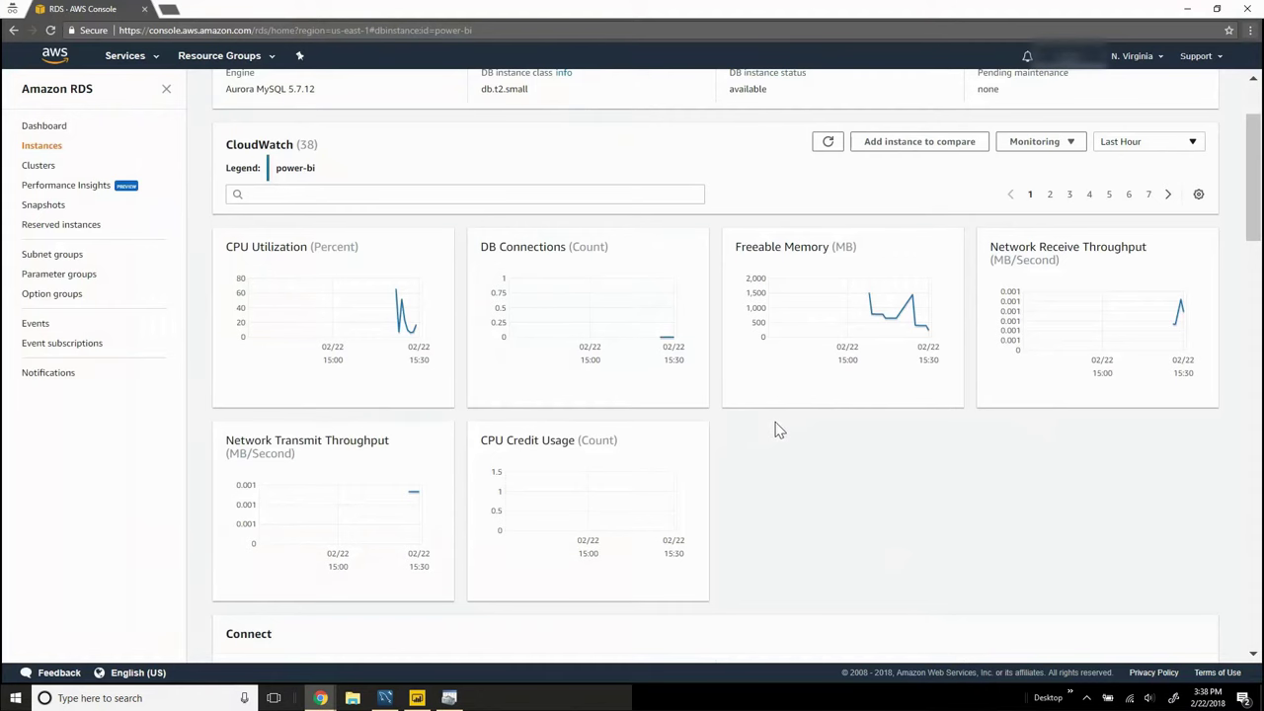
{"action": "scroll", "coordinate": [608, 385], "scroll_direction": "up", "scroll_amount": 3}
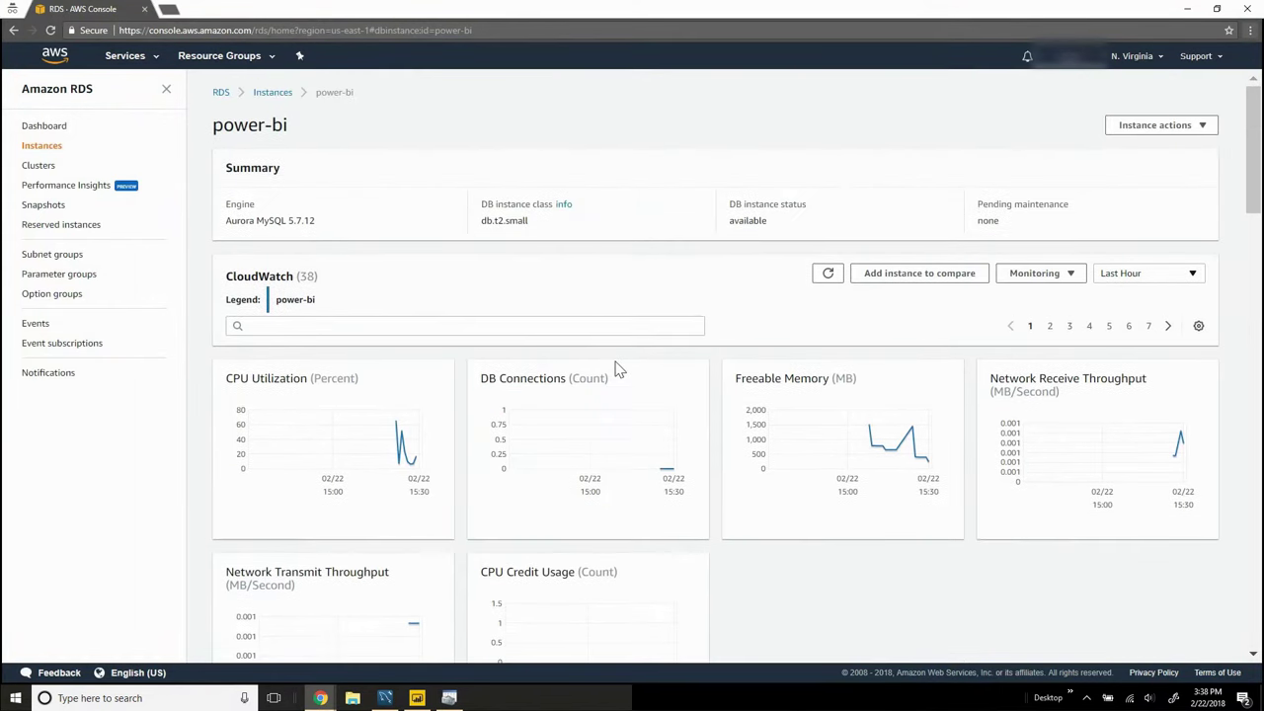
{"action": "scroll", "coordinate": [615, 384], "scroll_direction": "down", "scroll_amount": 5}
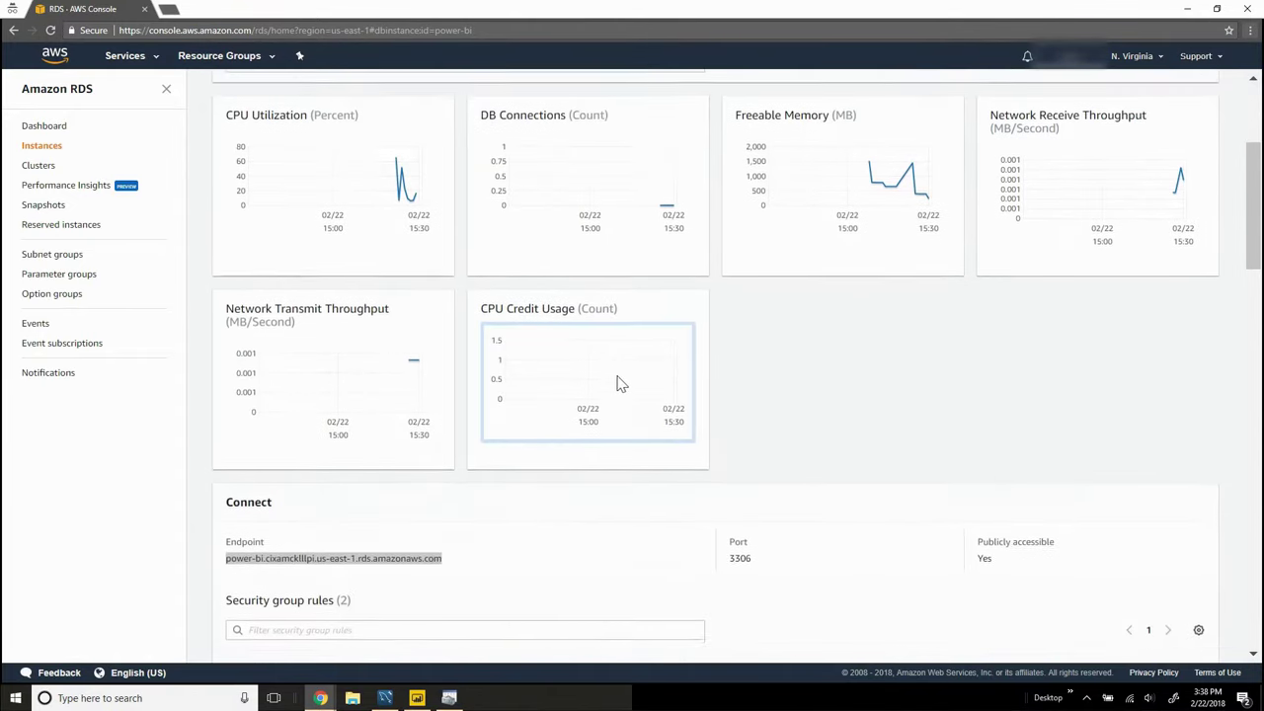
{"action": "scroll", "coordinate": [617, 383], "scroll_direction": "down", "scroll_amount": 3}
{"action": "triple_click", "coordinate": [443, 434]}
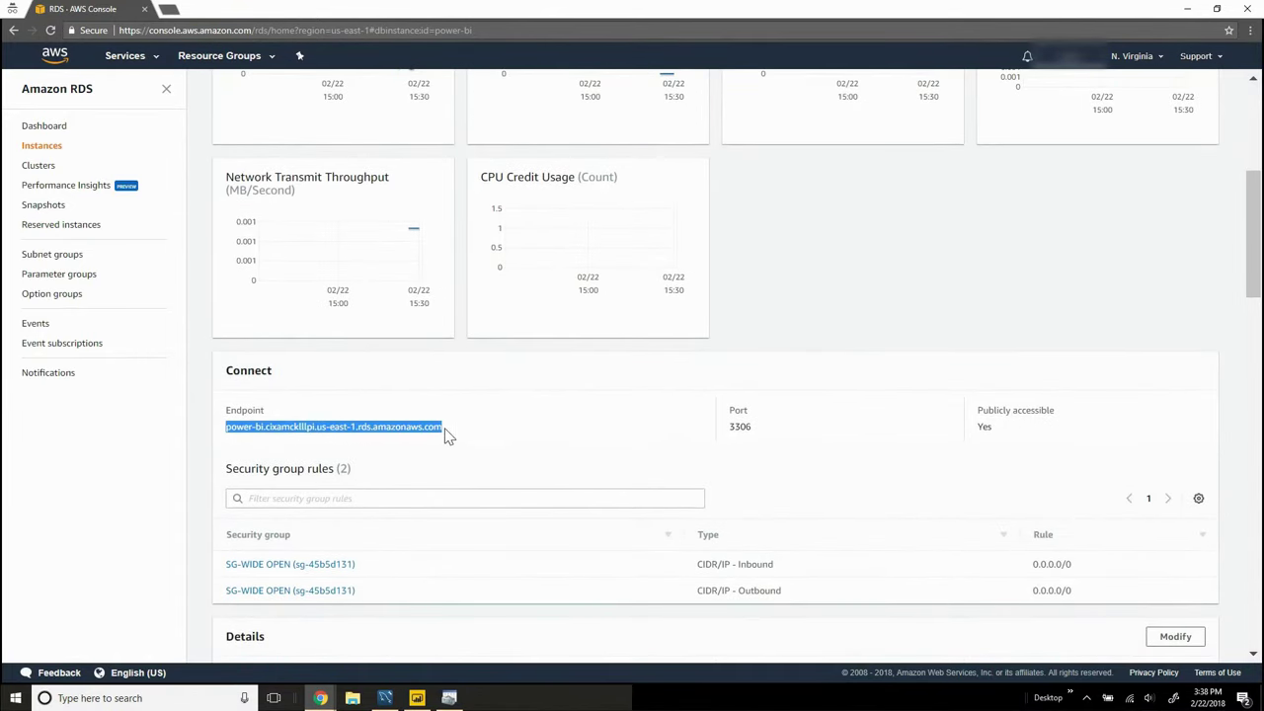
{"action": "right_click", "coordinate": [431, 426]}
{"action": "left_click", "coordinate": [447, 434]}
{"action": "left_click", "coordinate": [449, 698]}
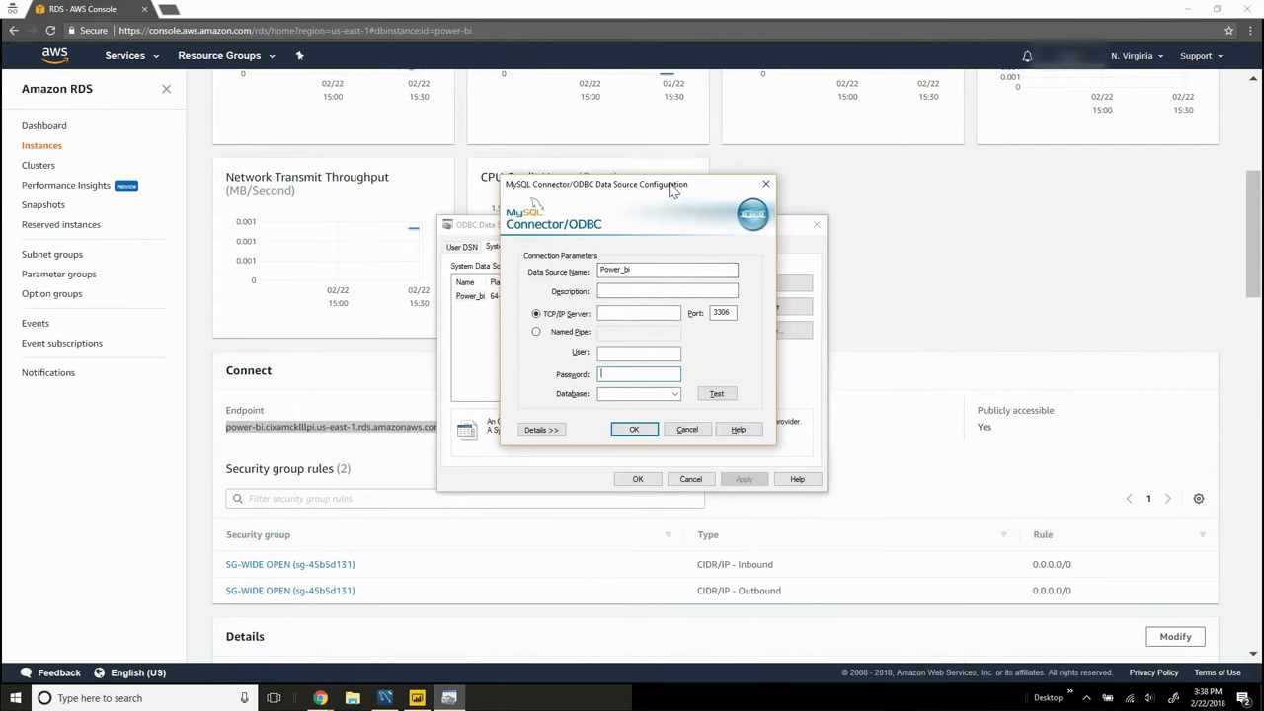
Step: Point the Power_bi DSN at the pasted RDS endpoint with the database user name, test it, and save
{"action": "left_click_drag", "start_coordinate": [669, 184], "coordinate": [679, 211]}
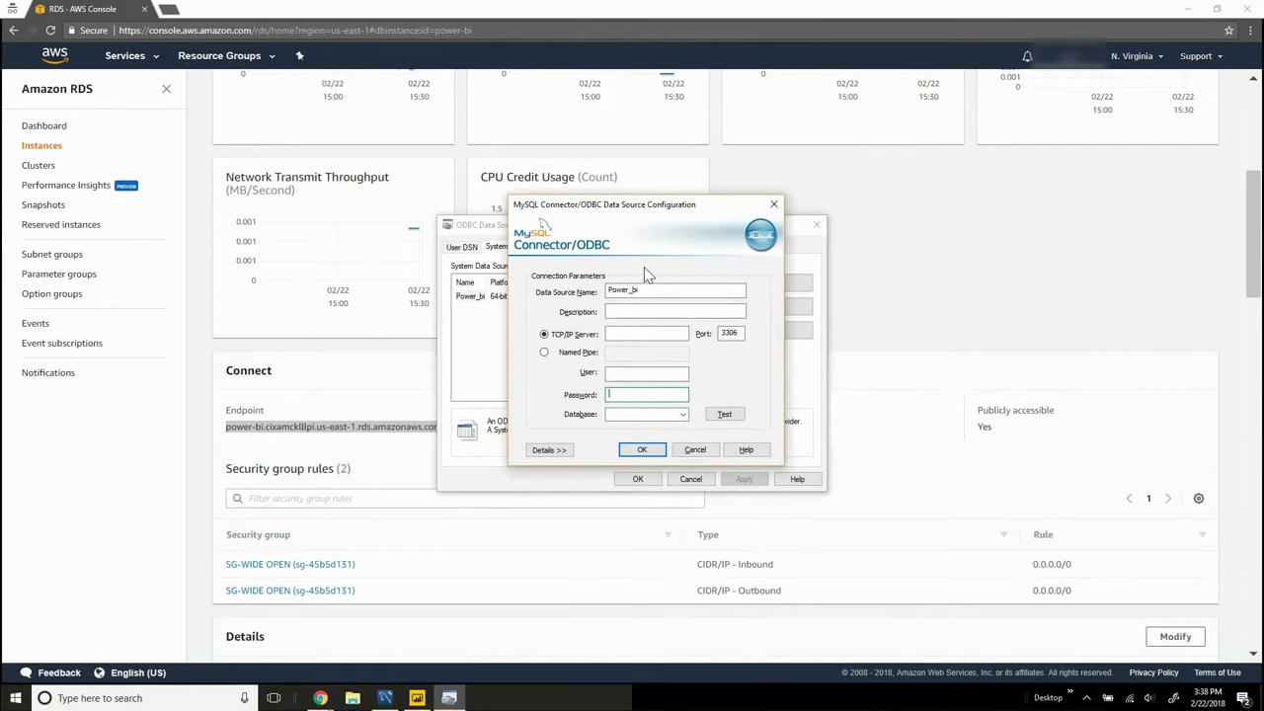
{"action": "left_click", "coordinate": [658, 333]}
{"action": "key", "text": "ctrl+v"}
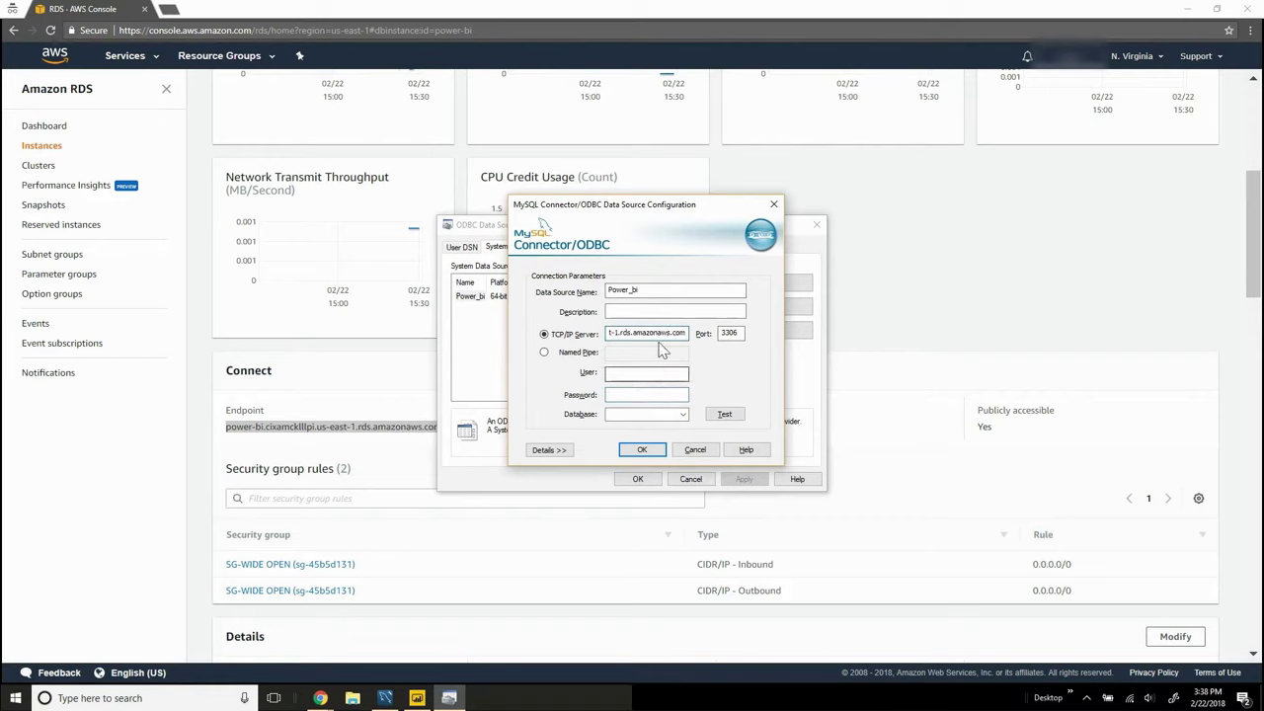
{"action": "left_click", "coordinate": [650, 374]}
{"action": "type", "text": "power_bi"}
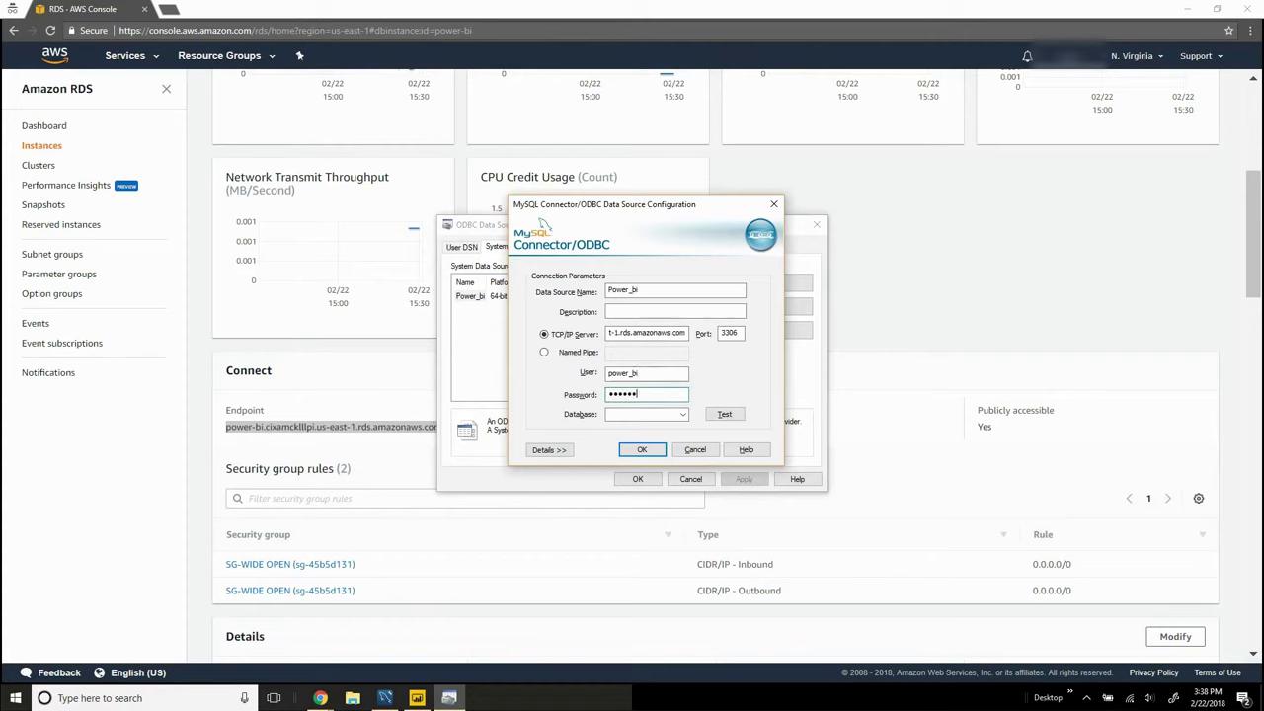
{"action": "left_click", "coordinate": [723, 413]}
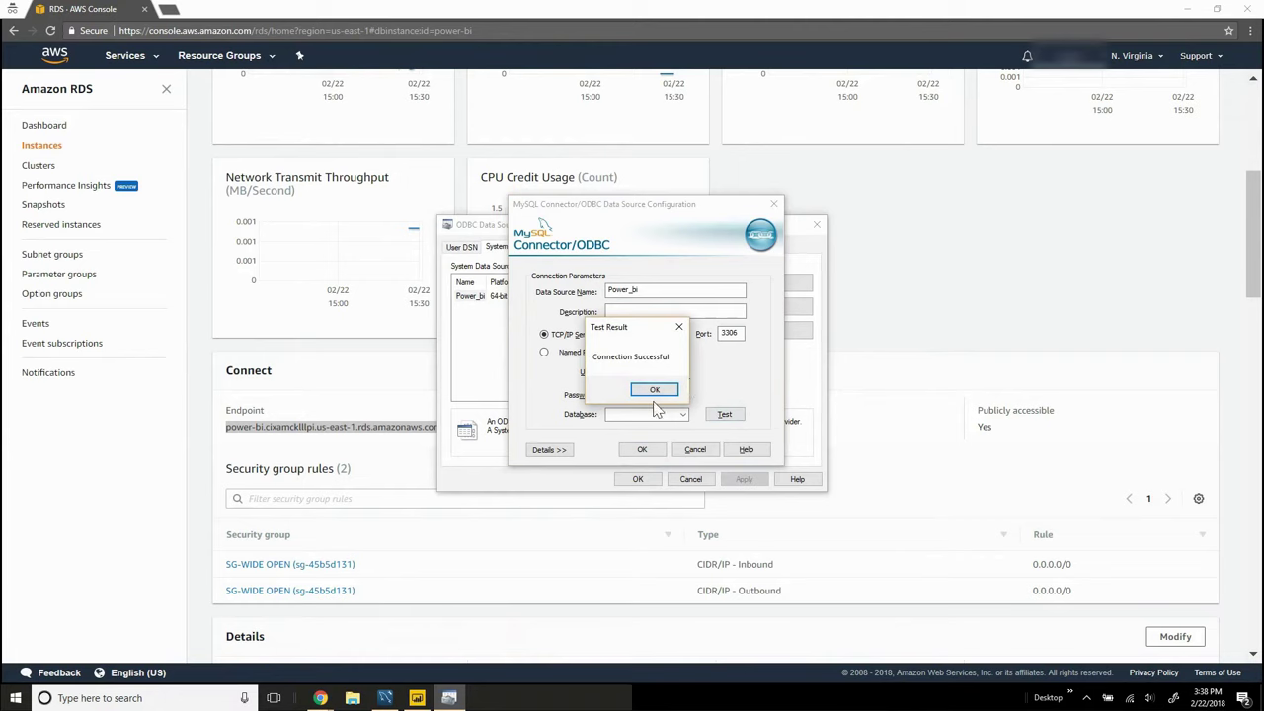
{"action": "left_click", "coordinate": [653, 389]}
{"action": "left_click", "coordinate": [642, 449]}
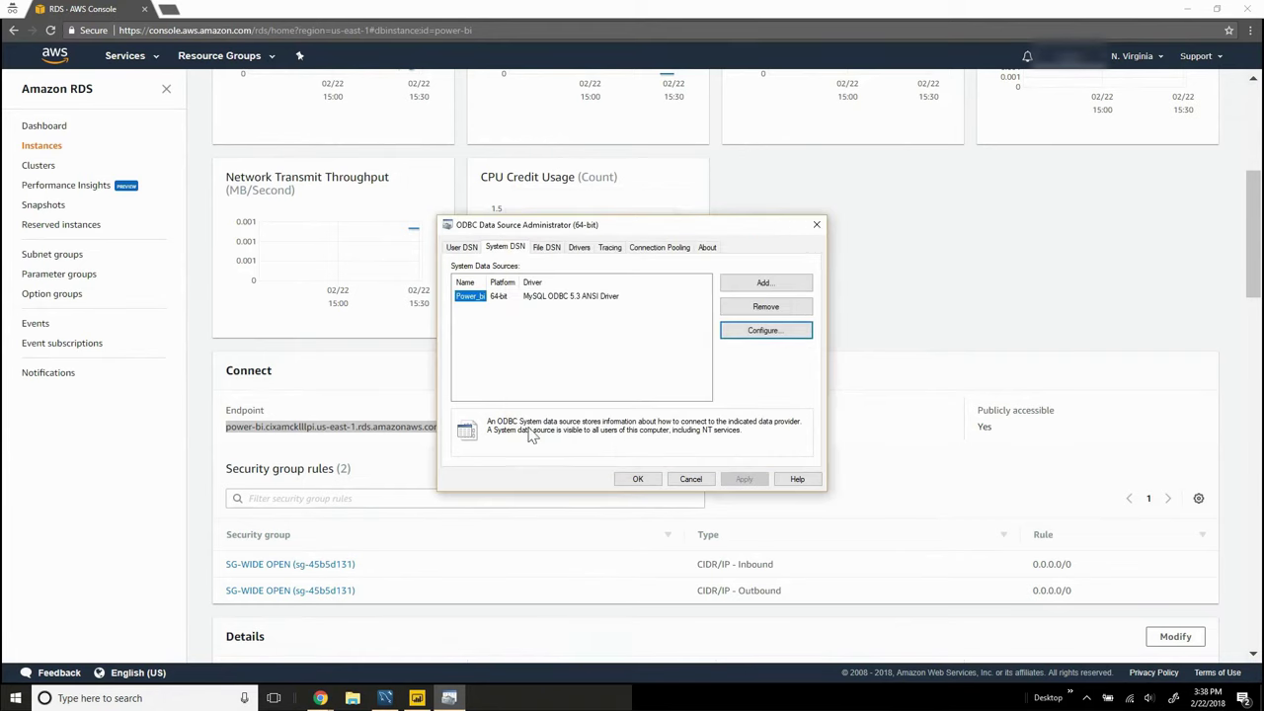
Step: Choose the MySQL database connector from Power BI's full Get Data catalogue
{"action": "left_click", "coordinate": [418, 698]}
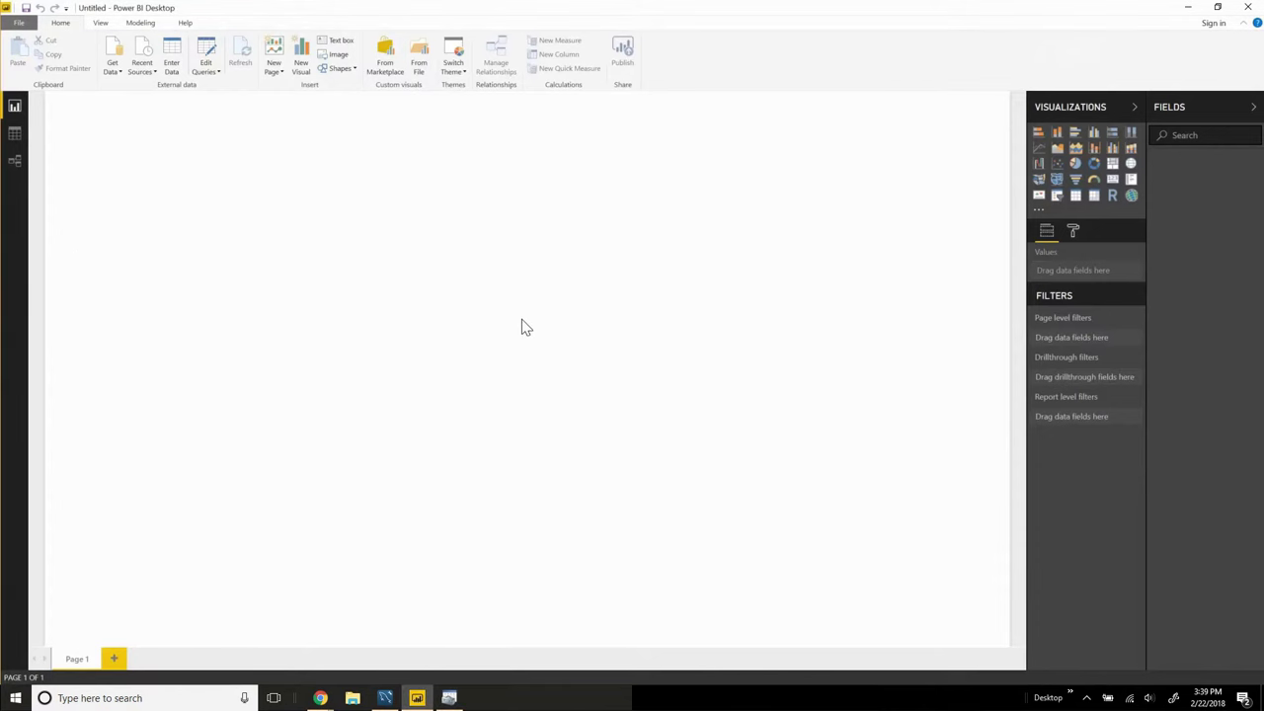
{"action": "left_click", "coordinate": [119, 71]}
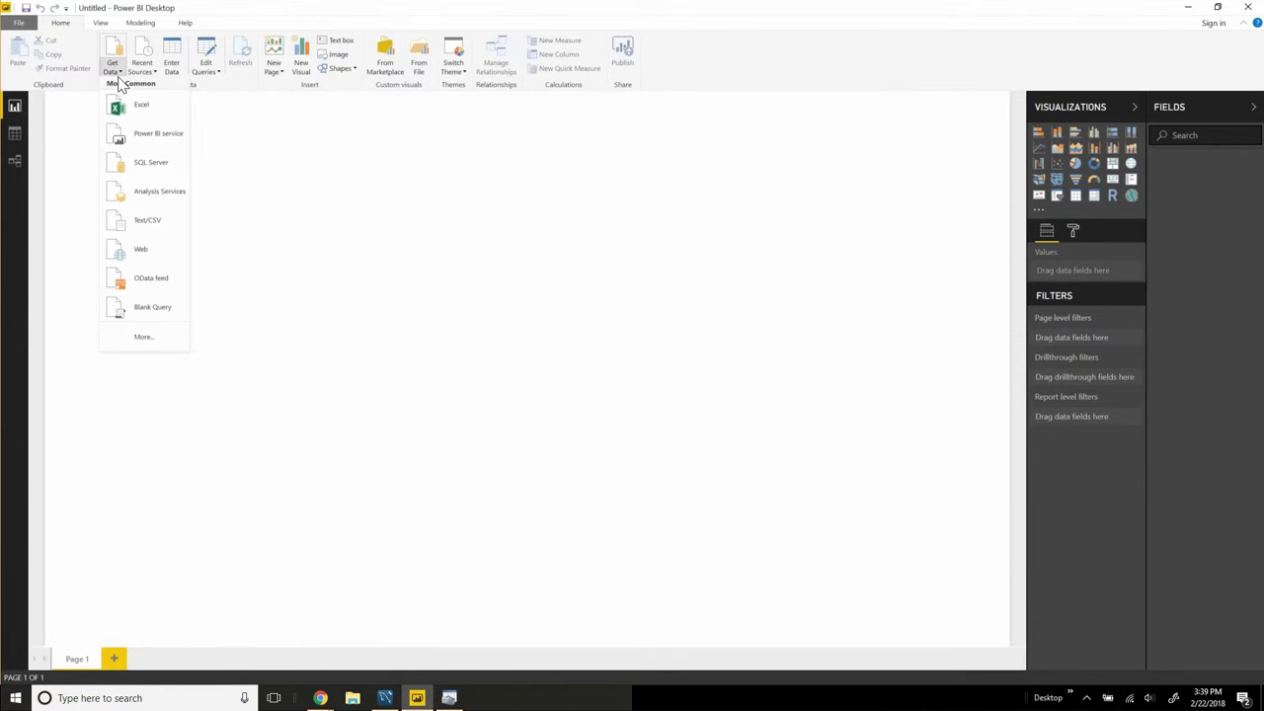
{"action": "left_click", "coordinate": [145, 336]}
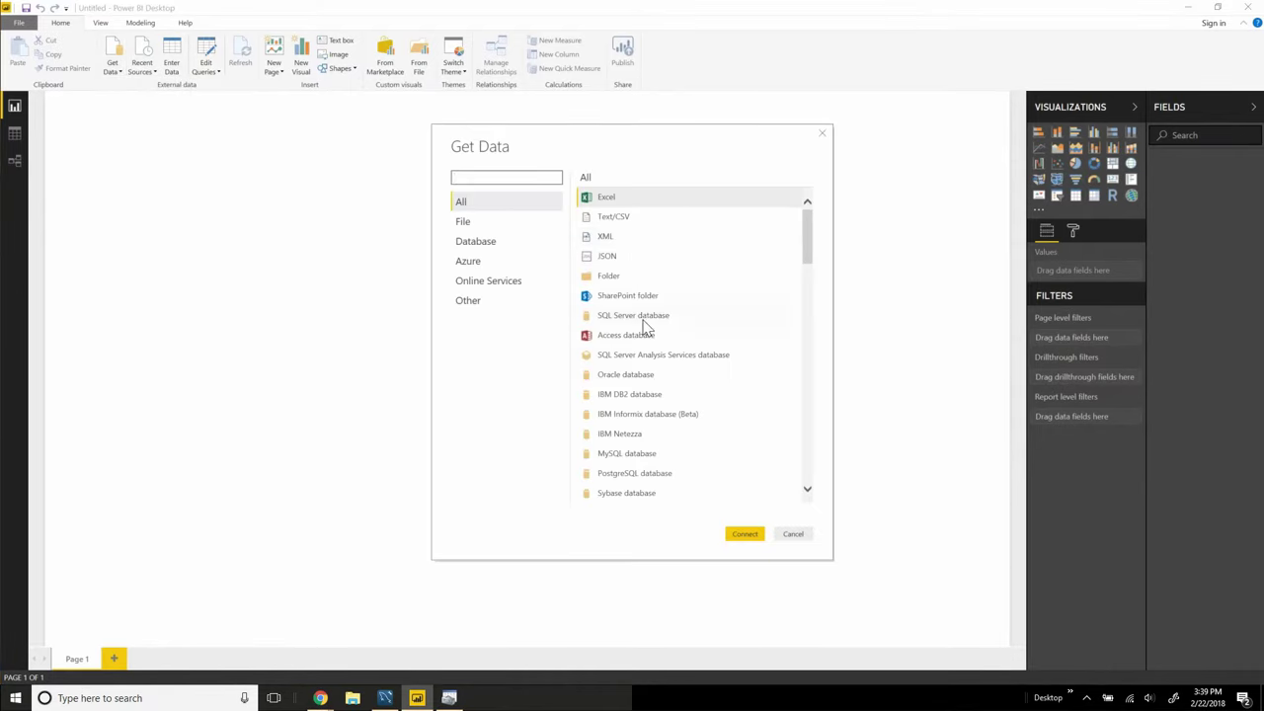
{"action": "left_click", "coordinate": [648, 454]}
{"action": "left_click", "coordinate": [739, 534]}
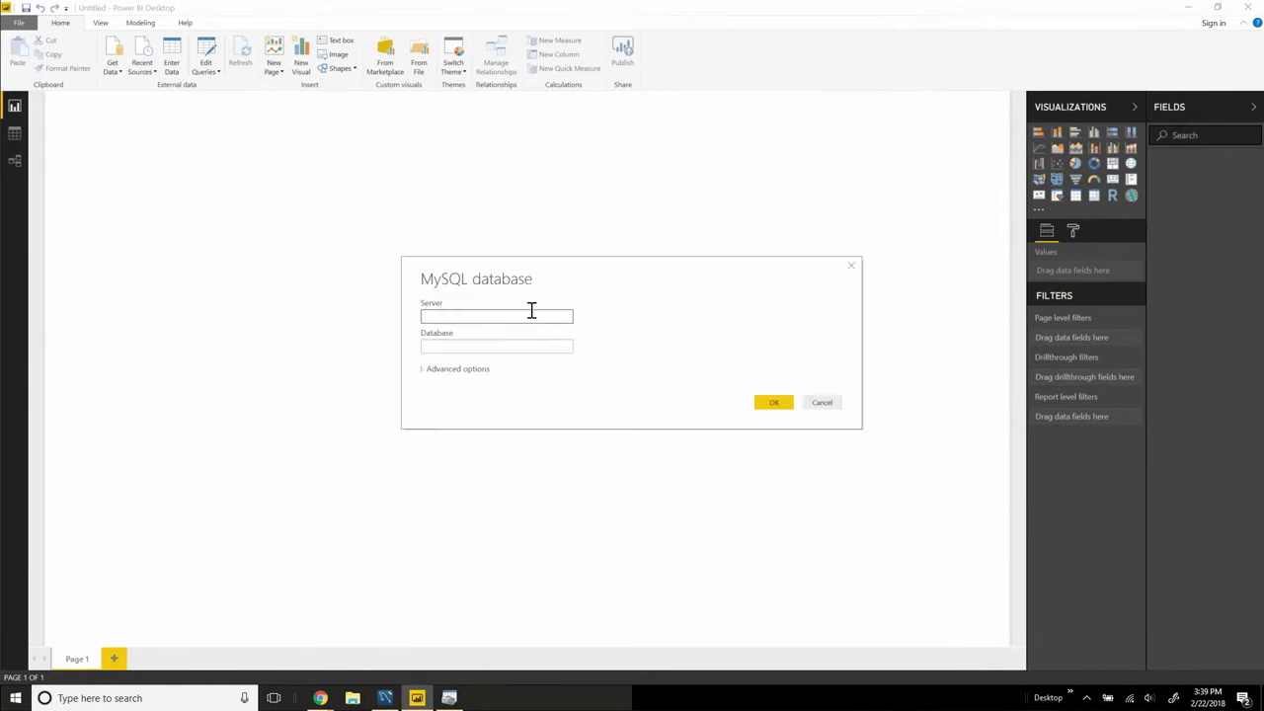
Step: Enter the RDS endpoint as server and power-bi as database, then confirm
{"action": "key", "text": "ctrl+v"}
{"action": "left_click", "coordinate": [775, 404]}
{"action": "left_click", "coordinate": [500, 345]}
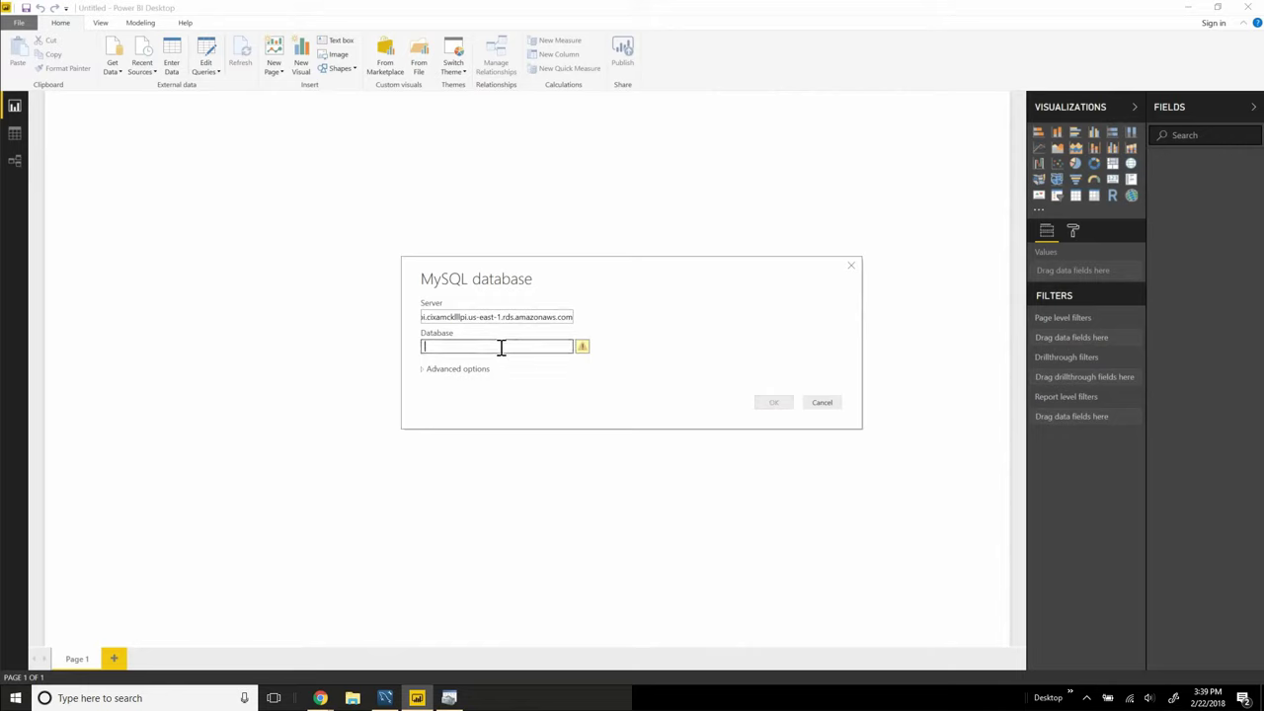
{"action": "type", "text": "power-bi"}
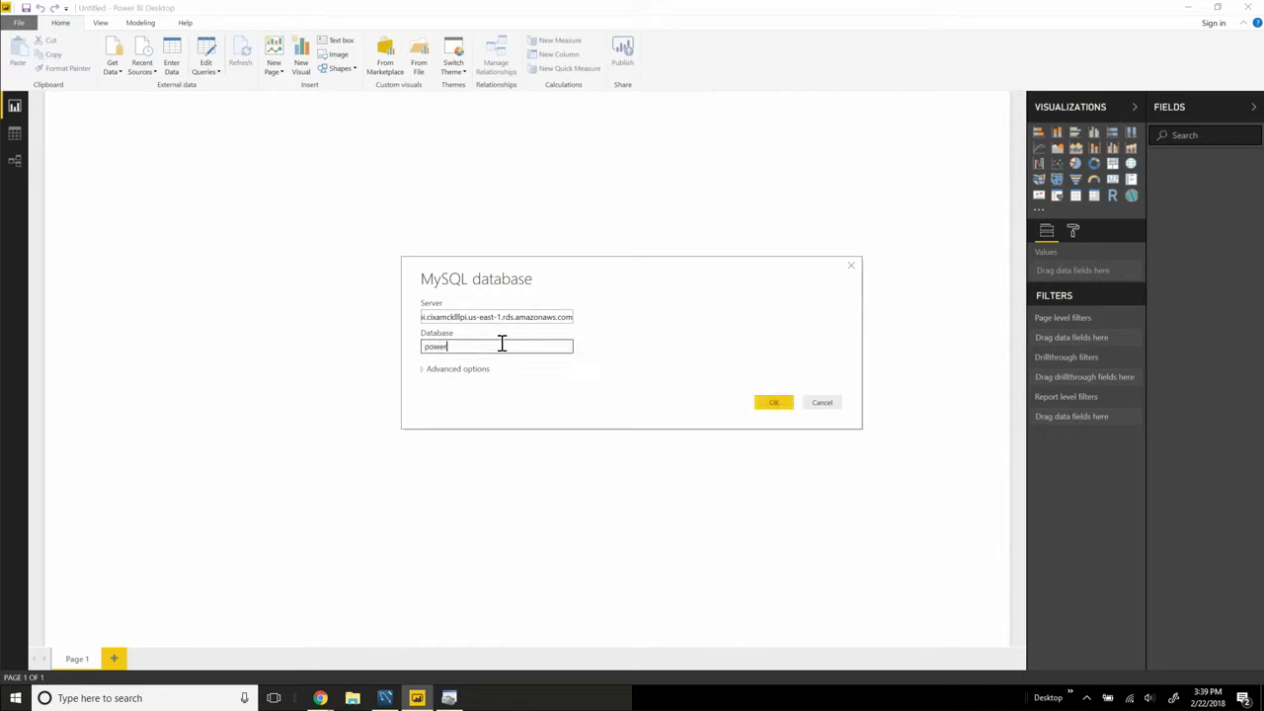
{"action": "left_click", "coordinate": [774, 402]}
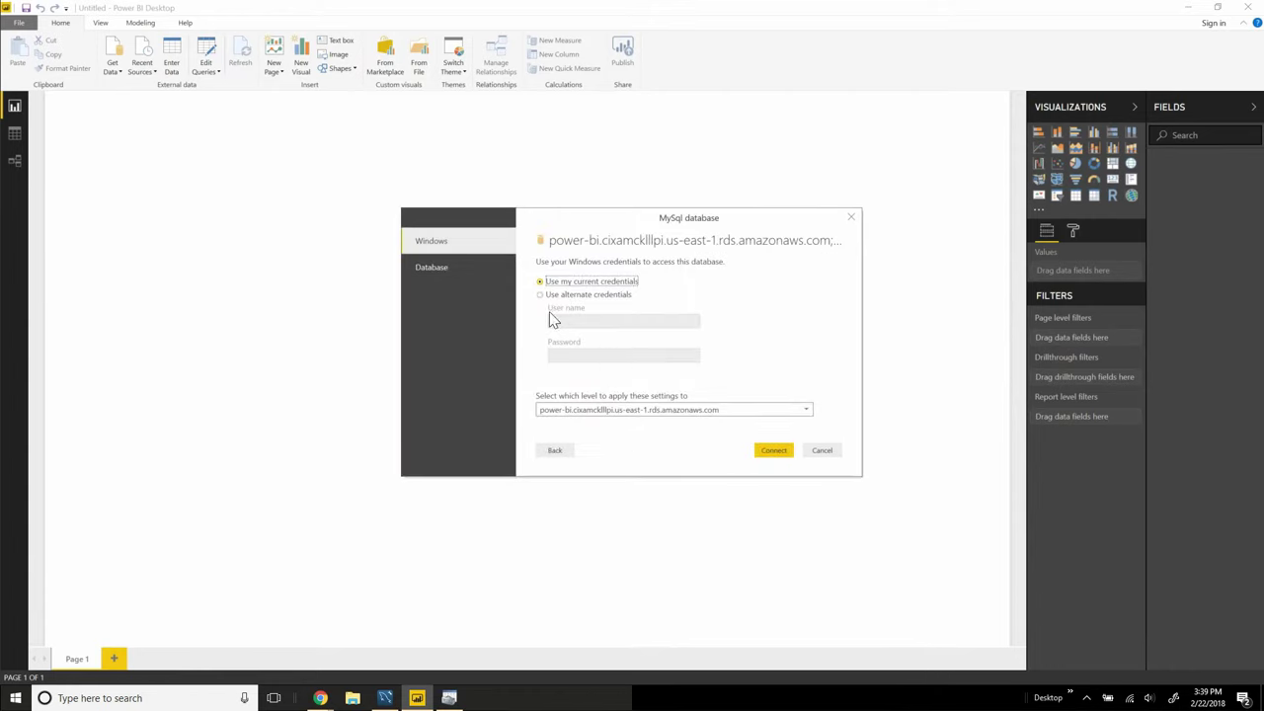
Step: Sign in with Database credentials using the database user name, then reconfirm server and database
{"action": "left_click", "coordinate": [427, 274]}
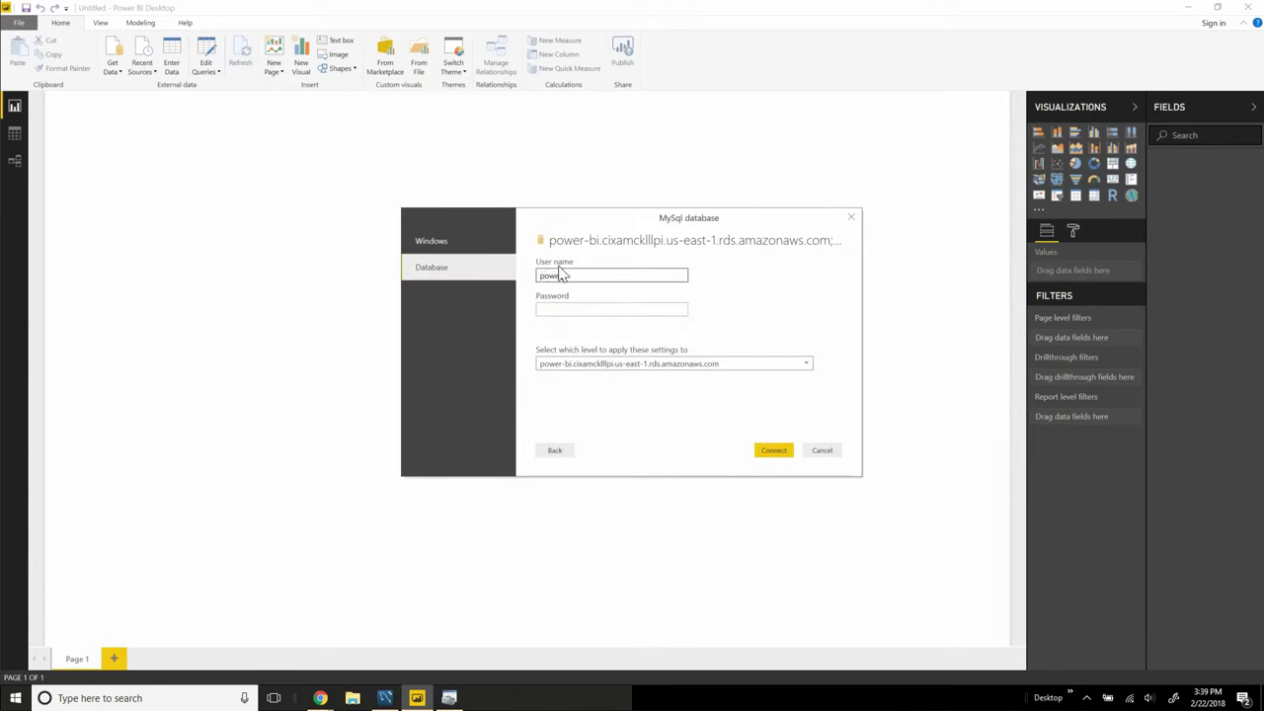
{"action": "type", "text": "powerbi"}
{"action": "key", "text": "Tab"}
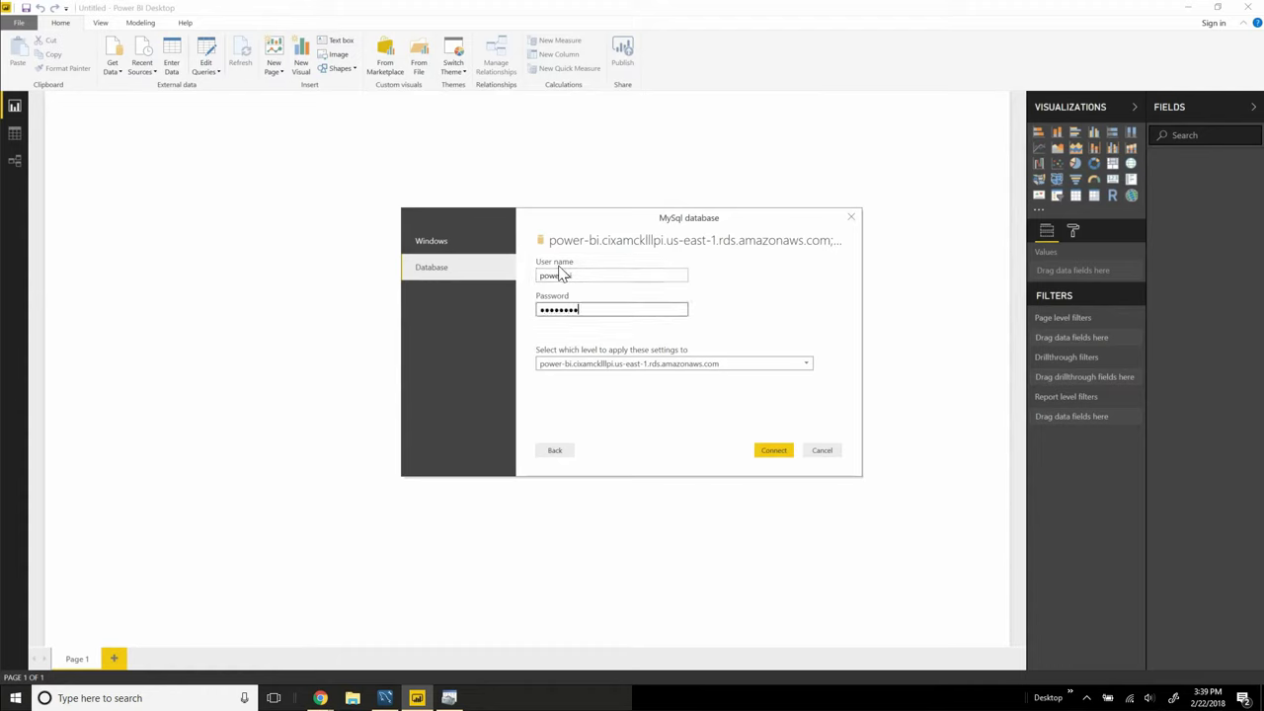
{"action": "left_click", "coordinate": [768, 452]}
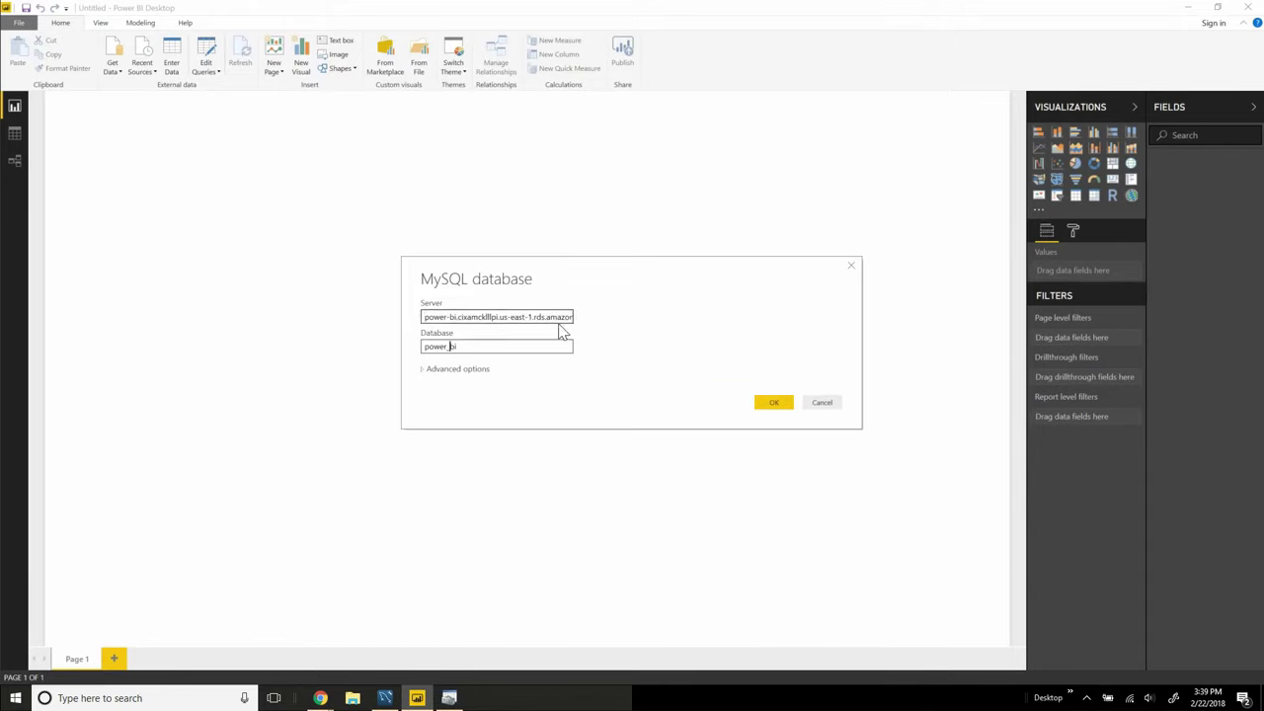
{"action": "left_click", "coordinate": [564, 316]}
{"action": "left_click", "coordinate": [530, 343]}
{"action": "left_click", "coordinate": [776, 403]}
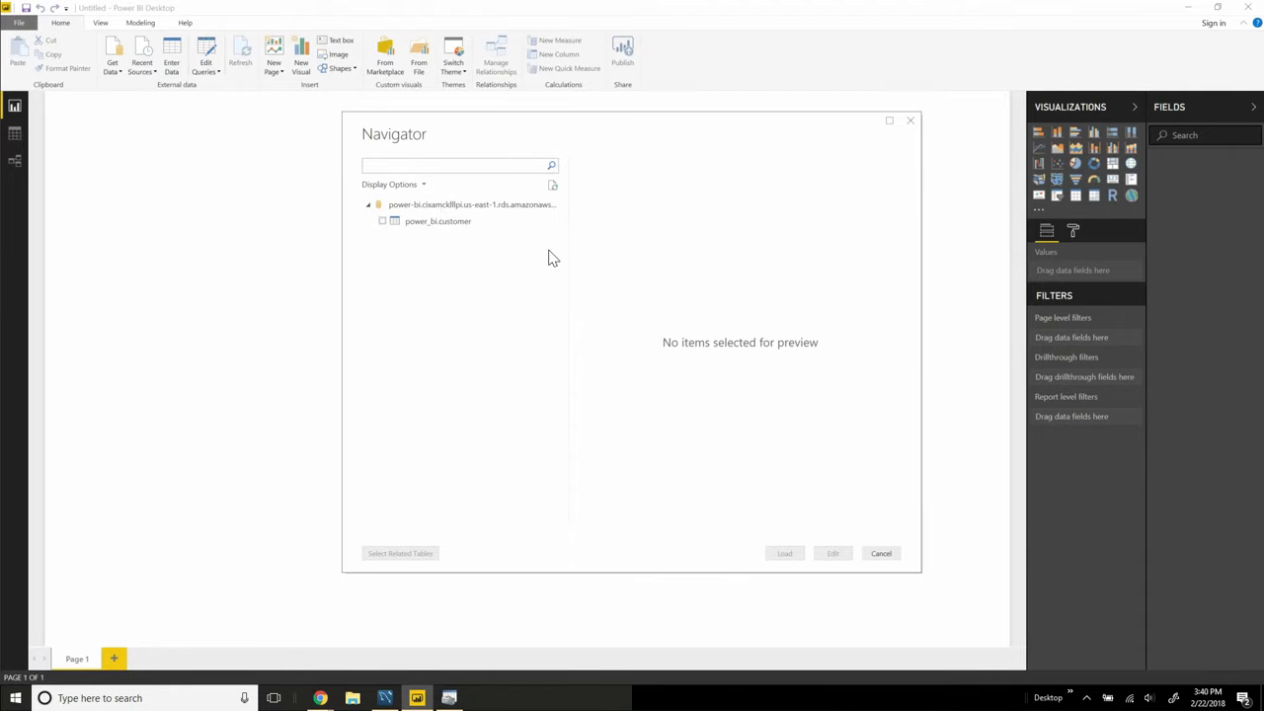
Step: Load power_bi.customer and show email, last_name and first_name in a table visual
{"action": "left_click", "coordinate": [382, 222]}
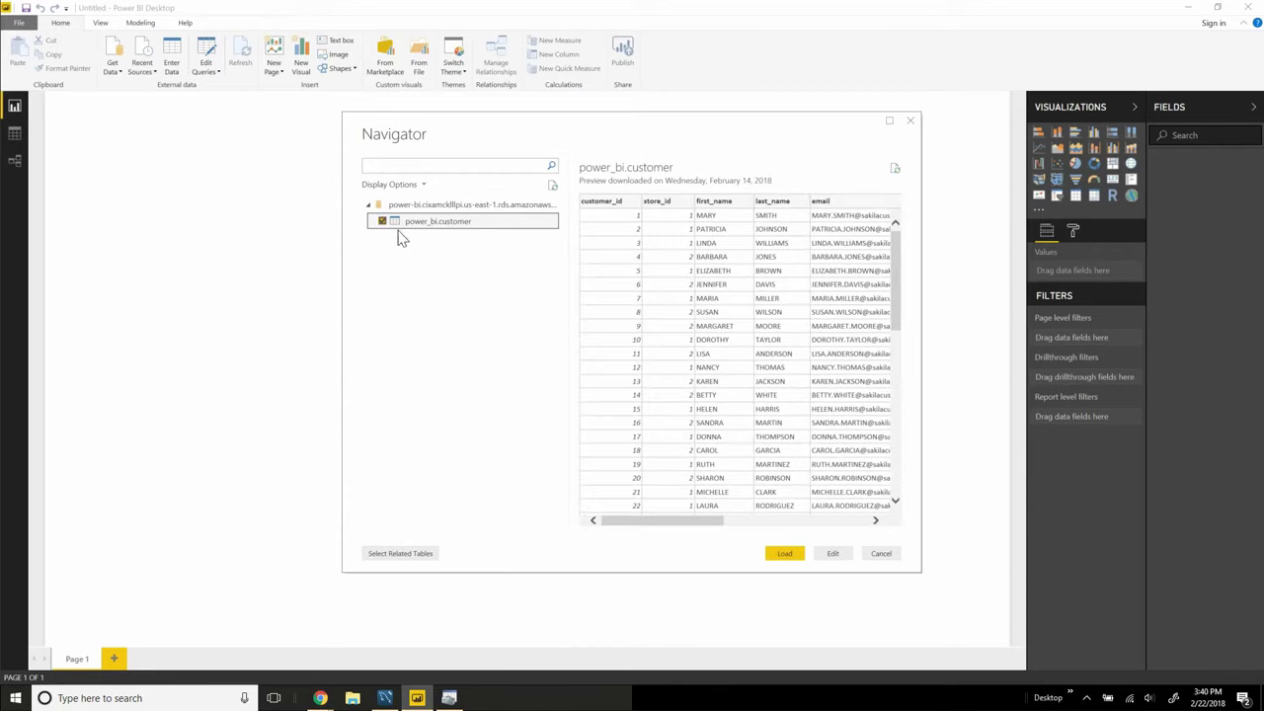
{"action": "left_click", "coordinate": [784, 554]}
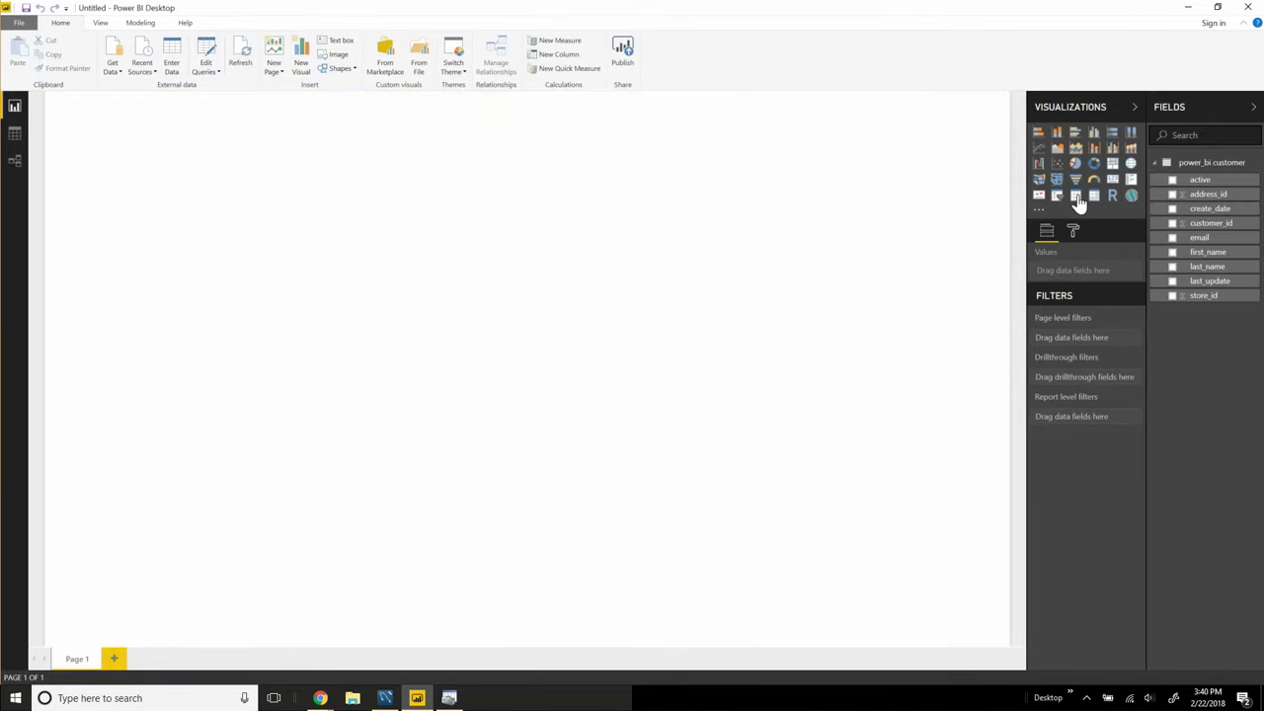
{"action": "left_click", "coordinate": [1077, 198]}
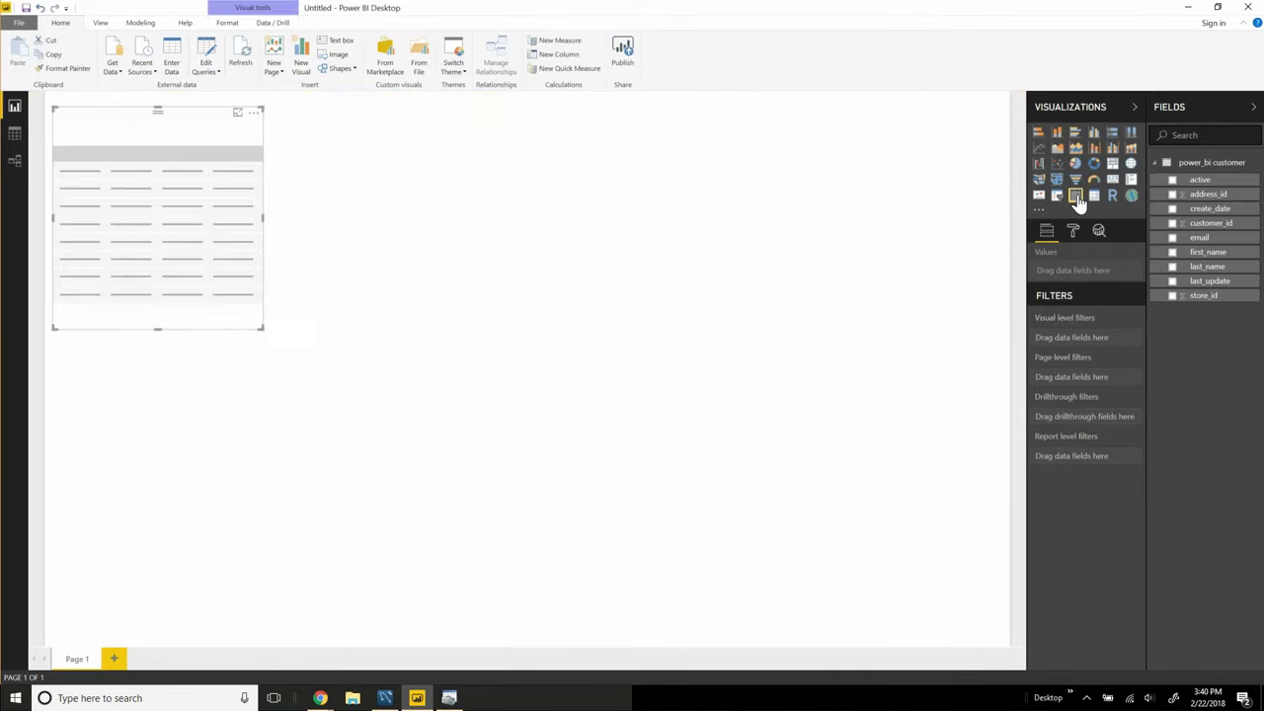
{"action": "left_click", "coordinate": [1172, 239]}
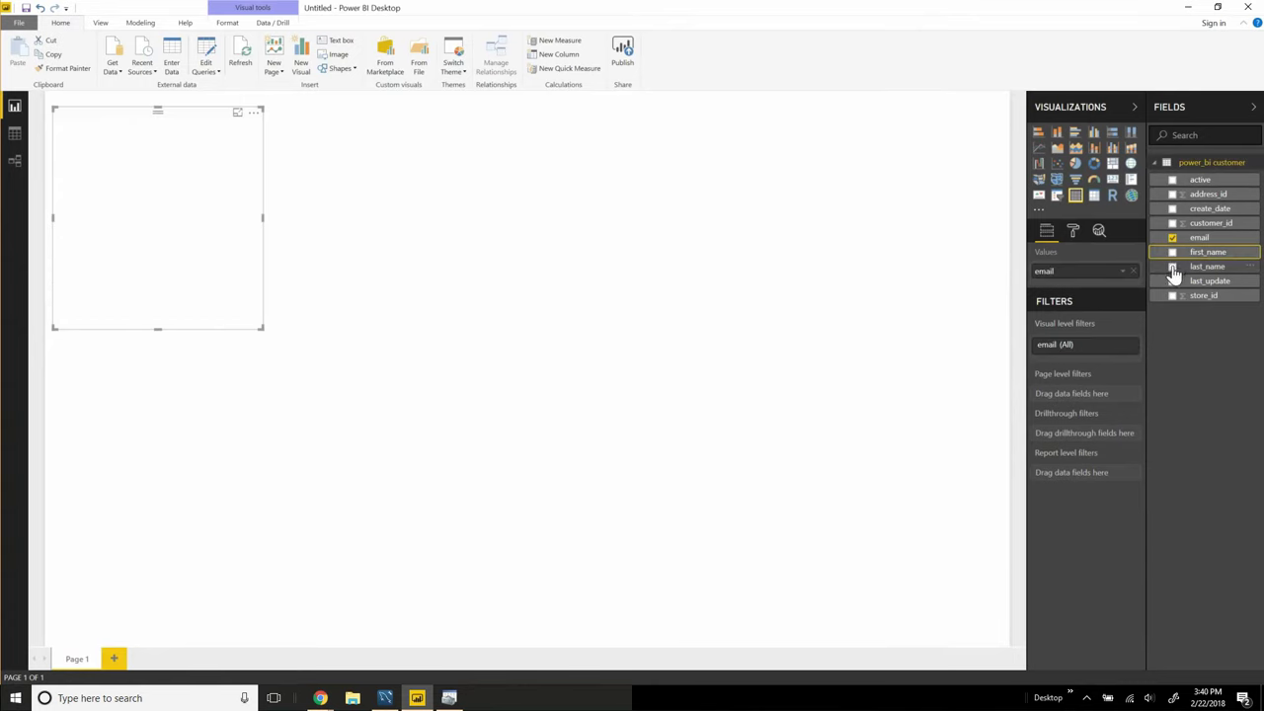
{"action": "left_click", "coordinate": [1172, 266]}
{"action": "left_click", "coordinate": [1172, 251]}
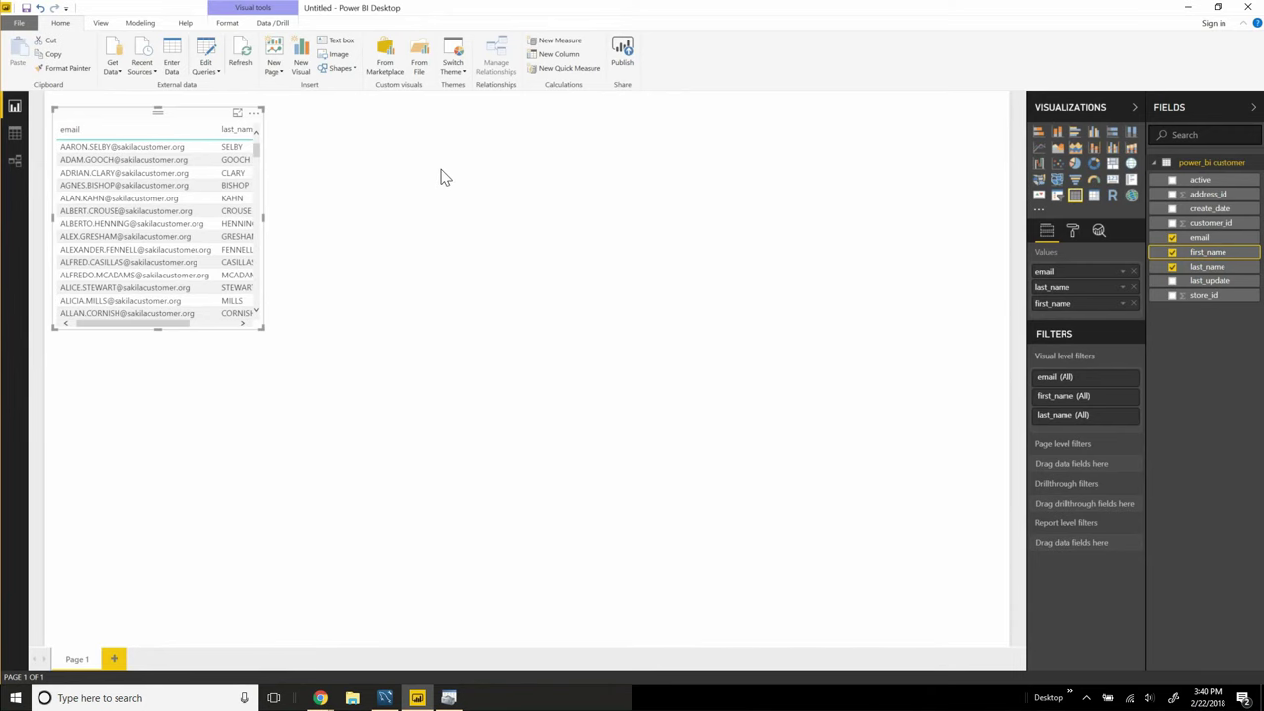
{"action": "left_click", "coordinate": [19, 22]}
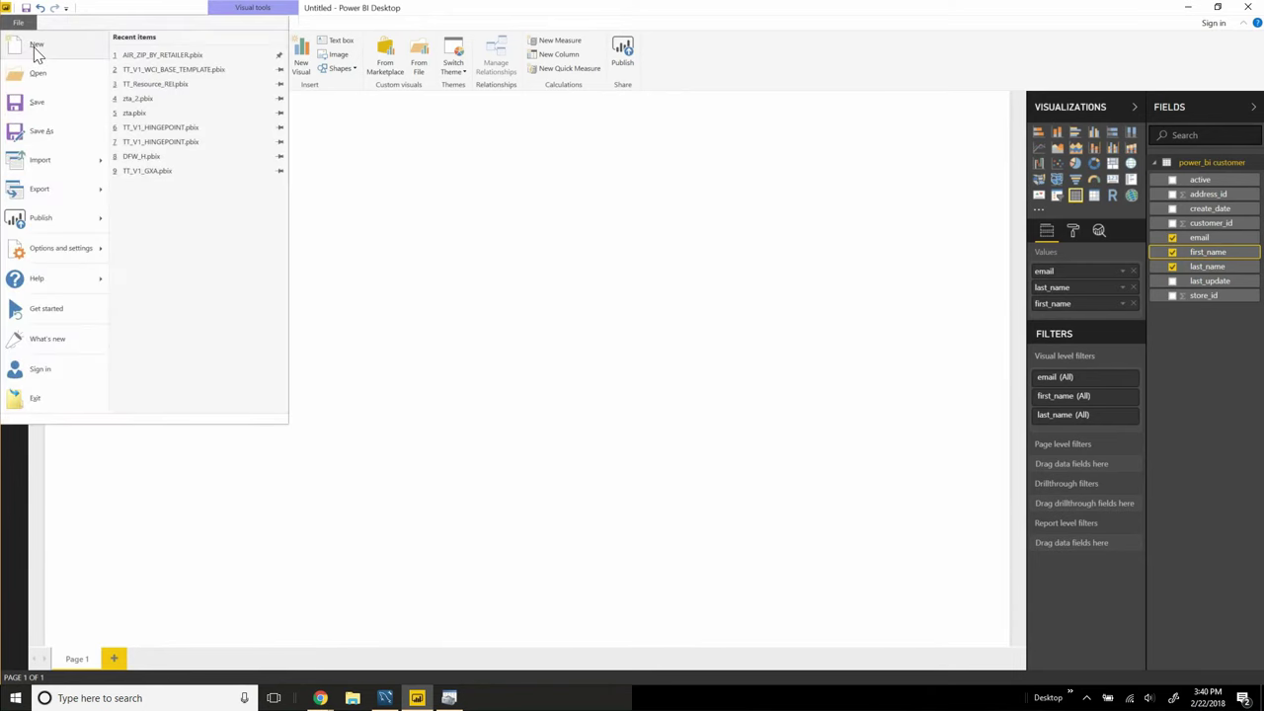
Step: Start a new blank report and pick the ODBC connector from Get Data's Other category
{"action": "left_click", "coordinate": [30, 46]}
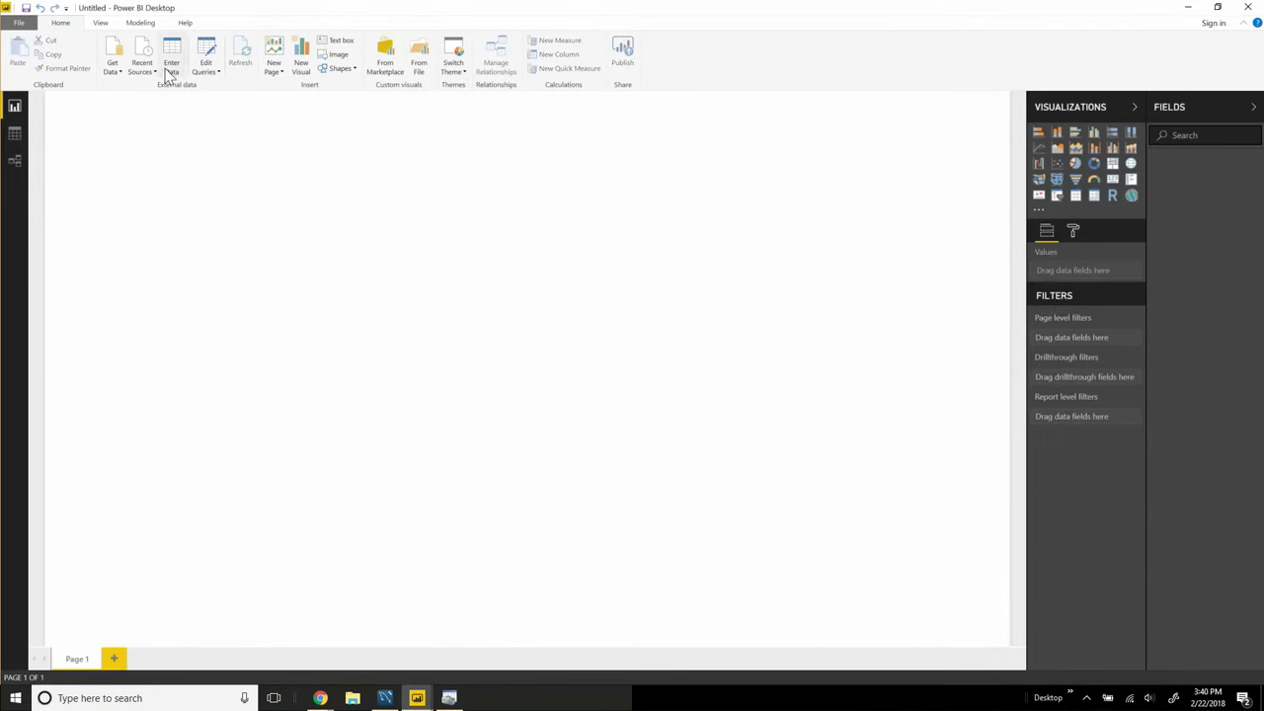
{"action": "left_click", "coordinate": [111, 77]}
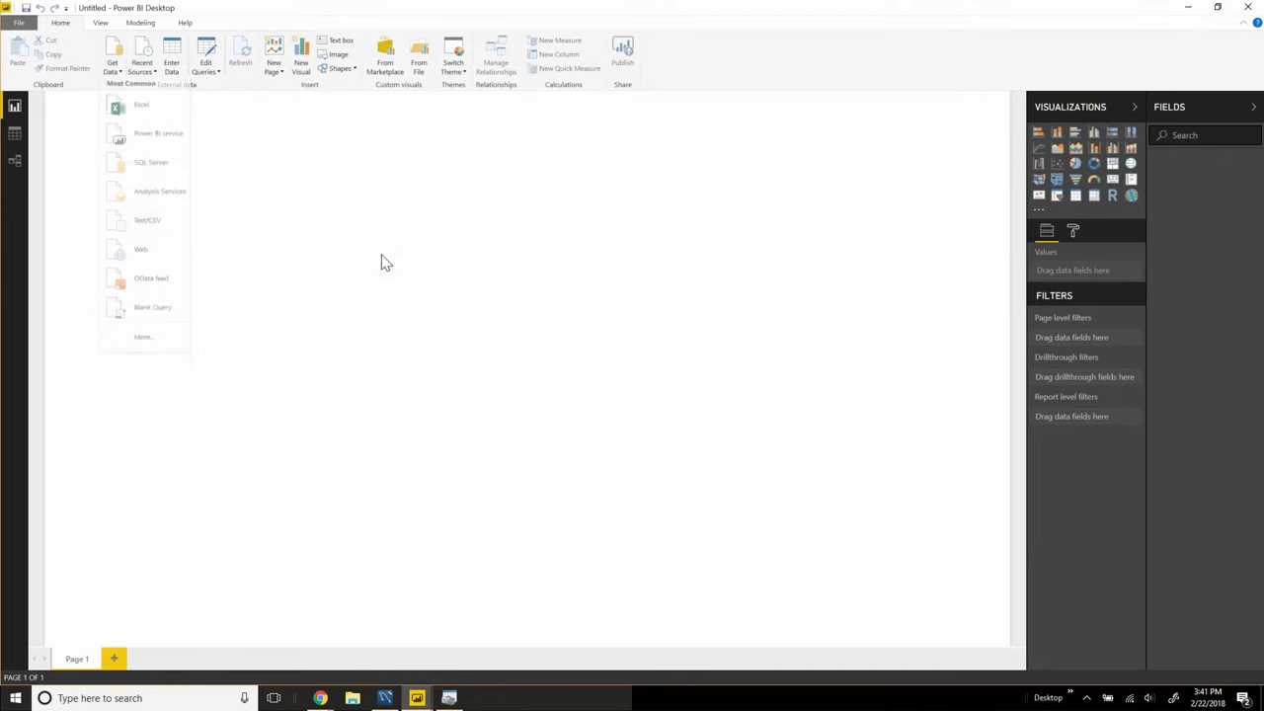
{"action": "left_click", "coordinate": [129, 81]}
{"action": "left_click", "coordinate": [115, 67]}
{"action": "left_click", "coordinate": [143, 338]}
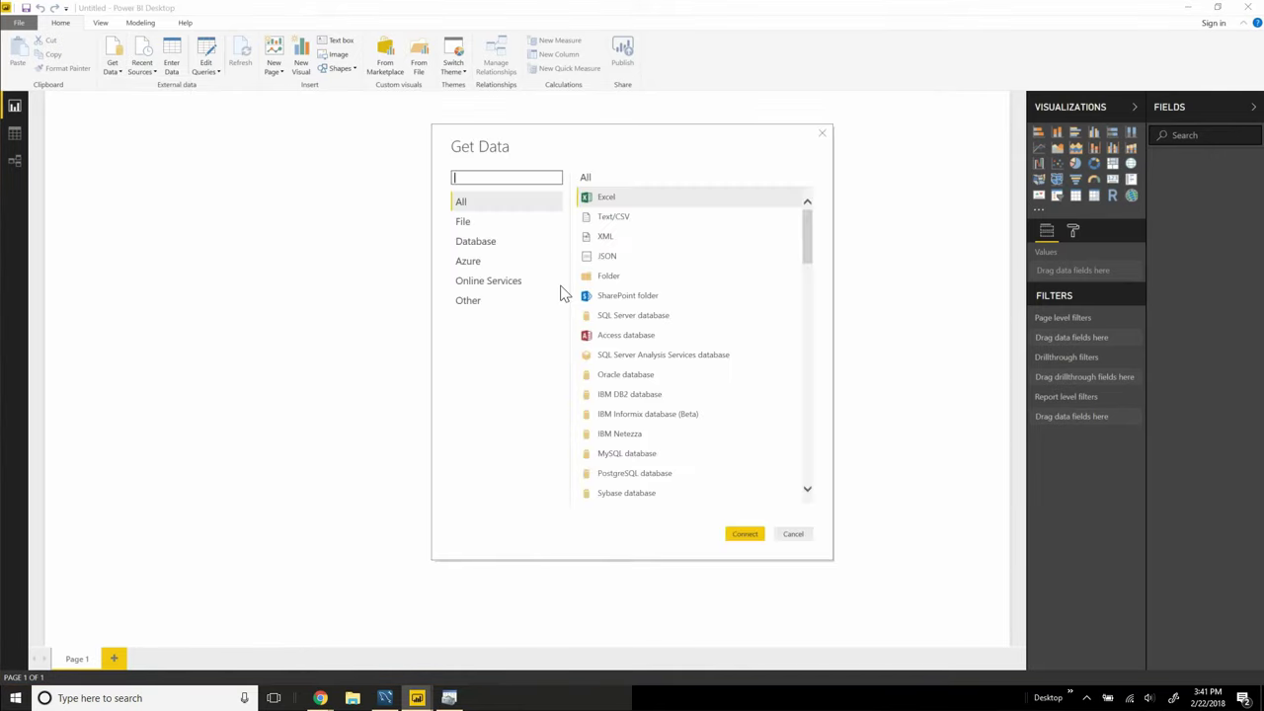
{"action": "left_click", "coordinate": [476, 301]}
{"action": "left_click", "coordinate": [609, 376]}
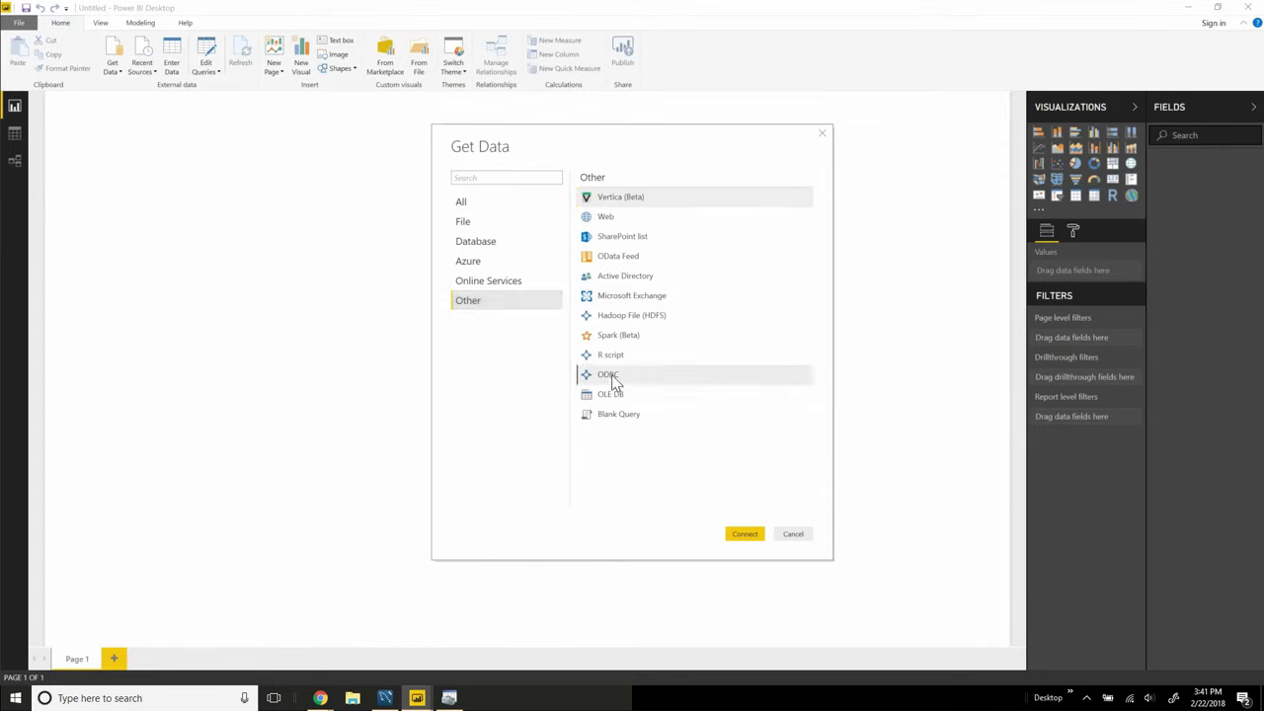
{"action": "left_click", "coordinate": [743, 533]}
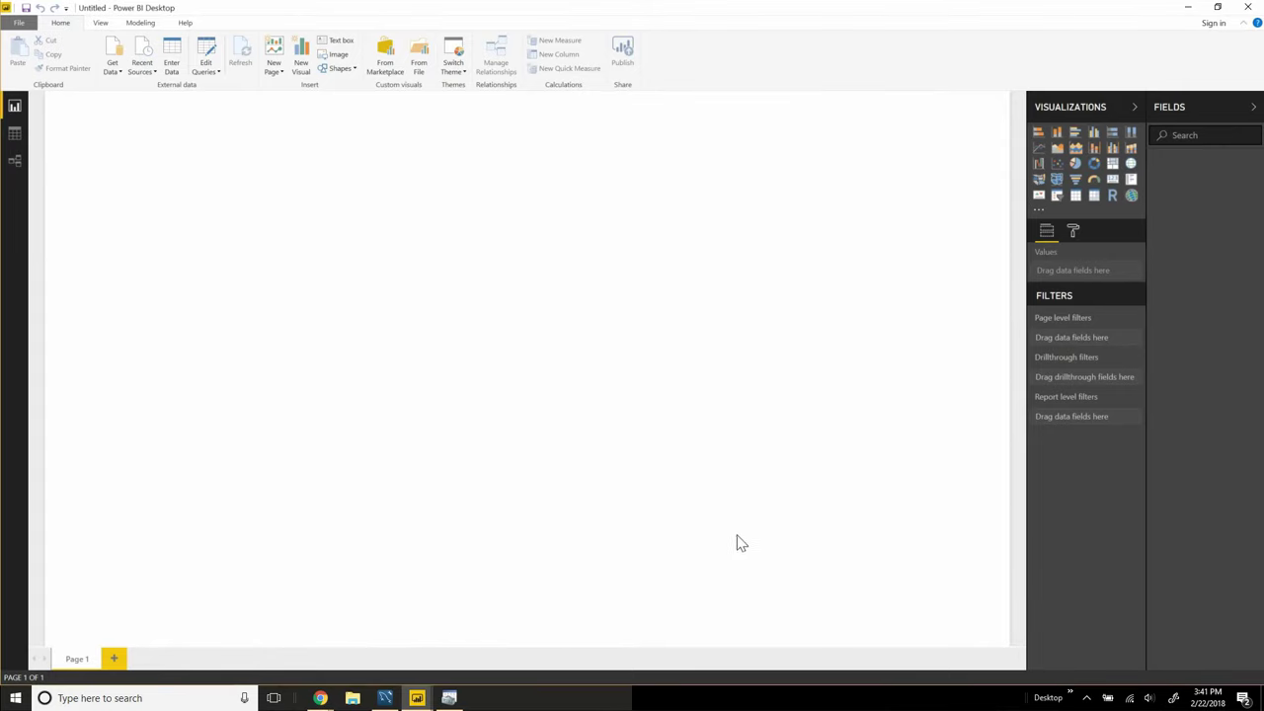
Step: Connect through the Power_bi DSN using the database user name and password
{"action": "left_click", "coordinate": [568, 332]}
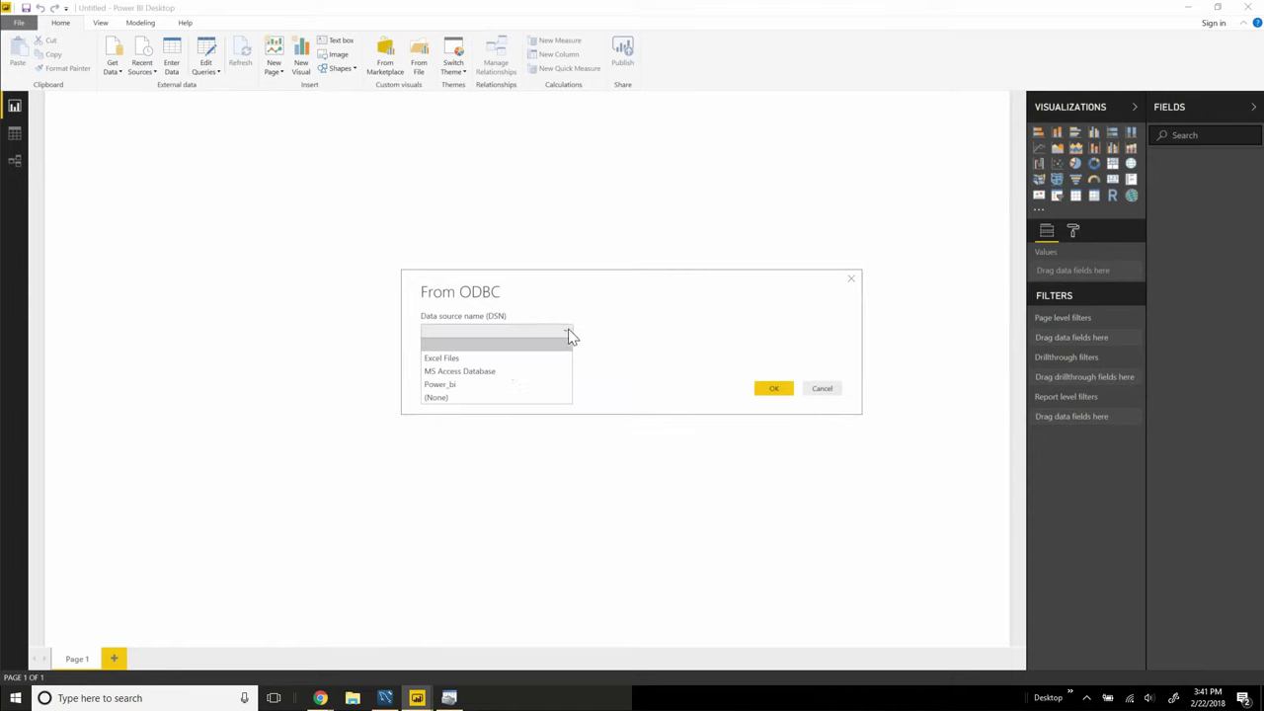
{"action": "left_click", "coordinate": [449, 388]}
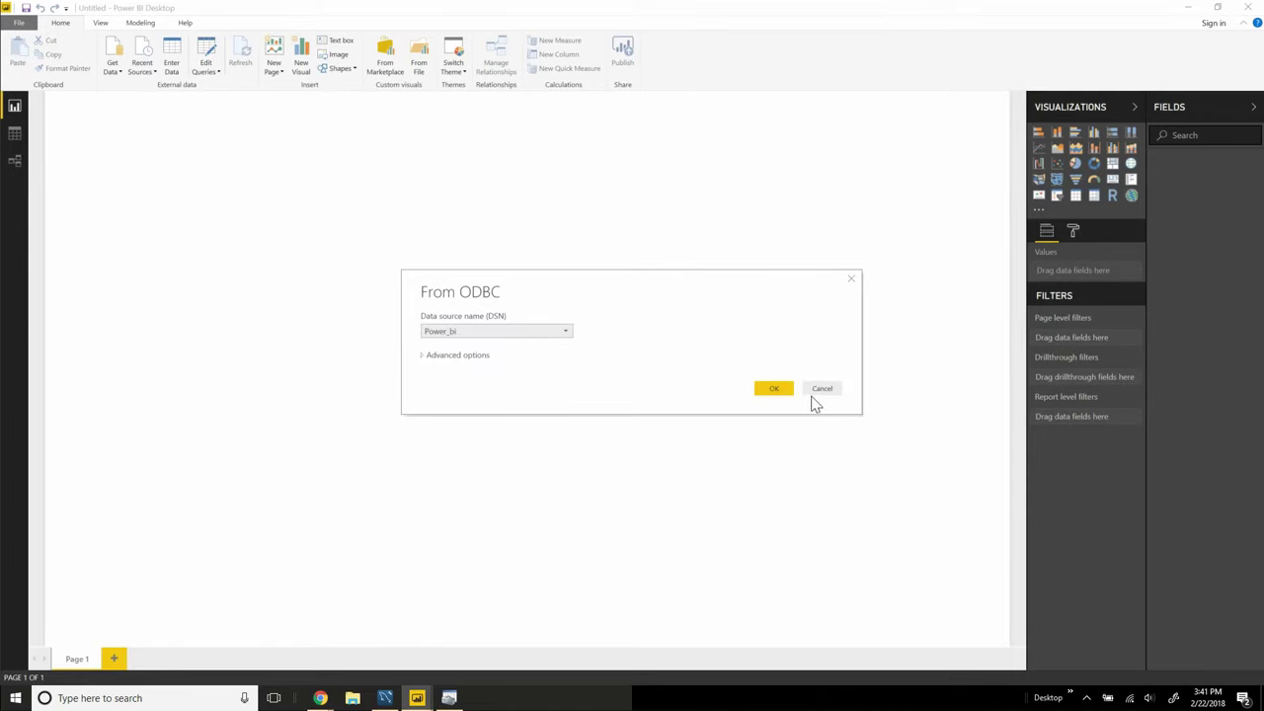
{"action": "left_click", "coordinate": [778, 391]}
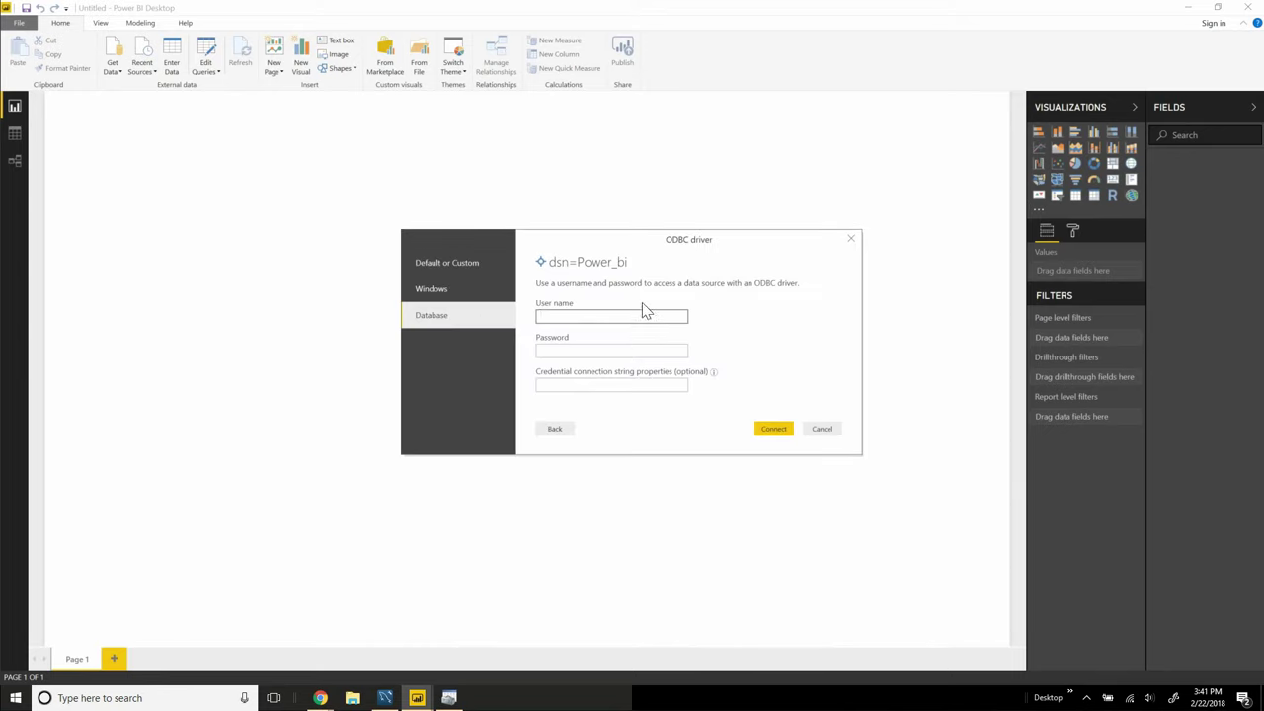
{"action": "type", "text": "power_bi"}
{"action": "key", "text": "Tab"}
{"action": "type", "text": "power_"}
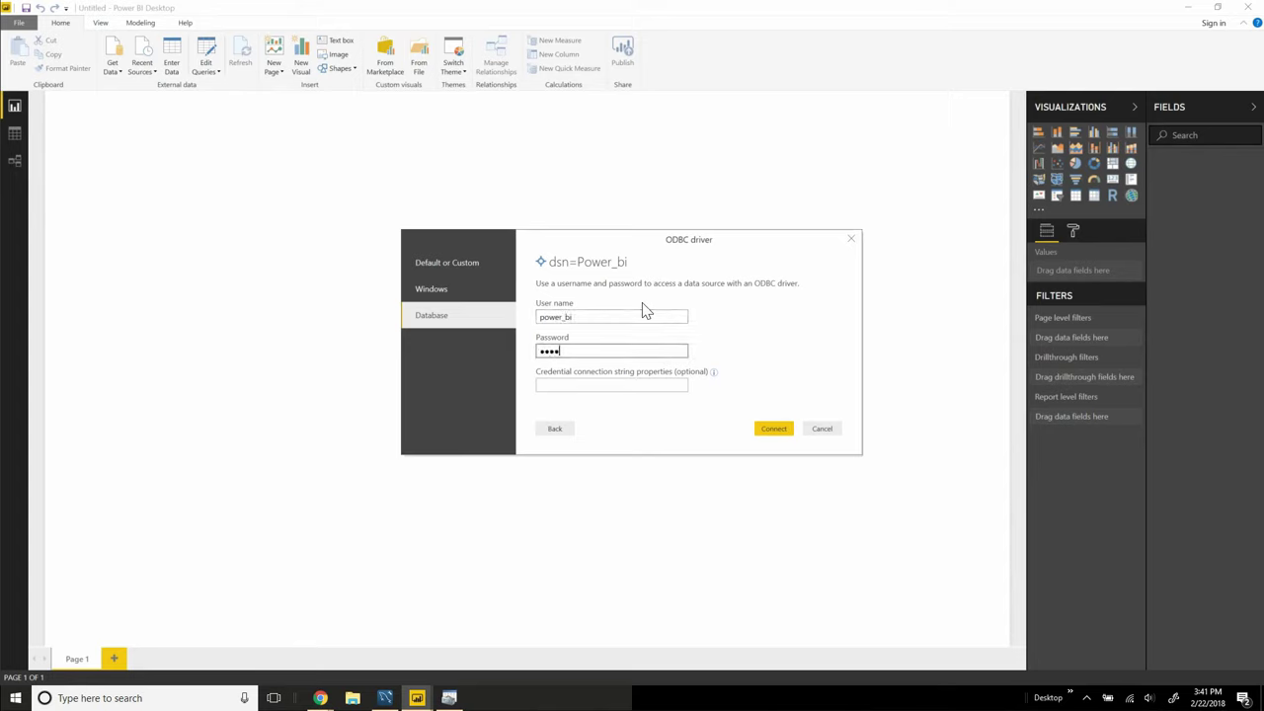
{"action": "type", "text": "bi"}
{"action": "left_click", "coordinate": [774, 428]}
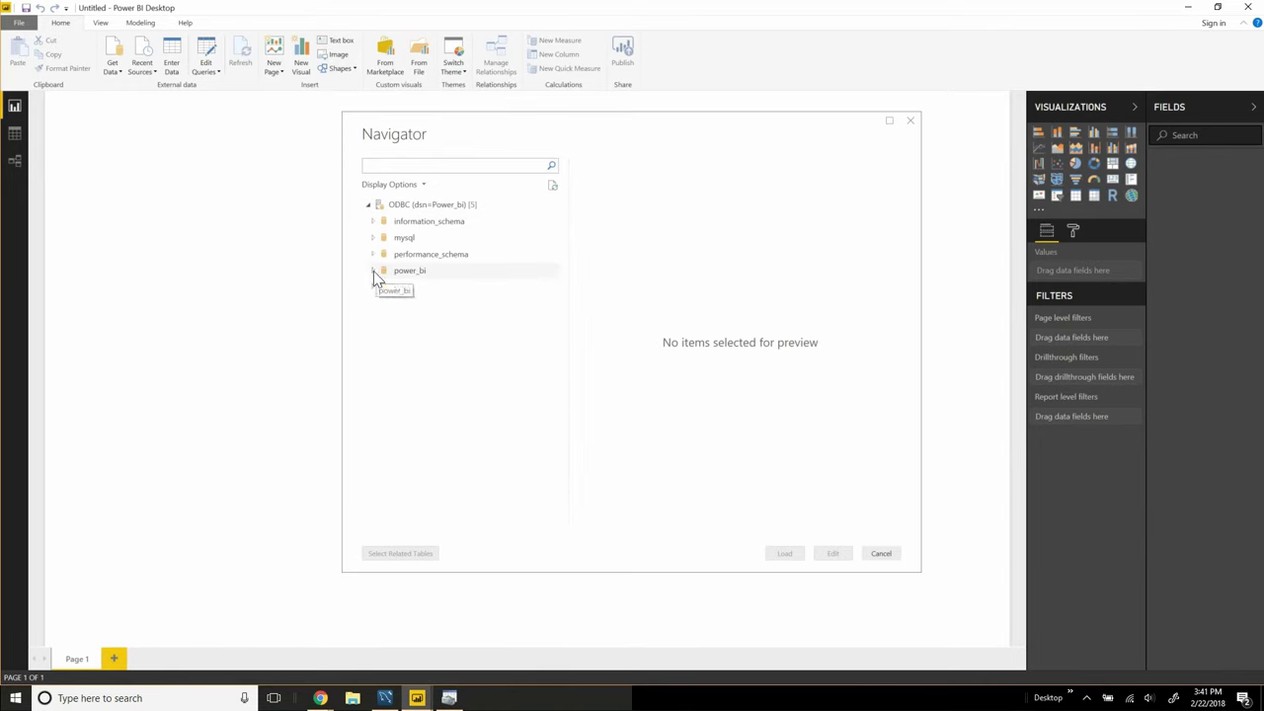
Step: Expand the power_bi database in the Navigator and load its customer table
{"action": "left_click", "coordinate": [374, 271]}
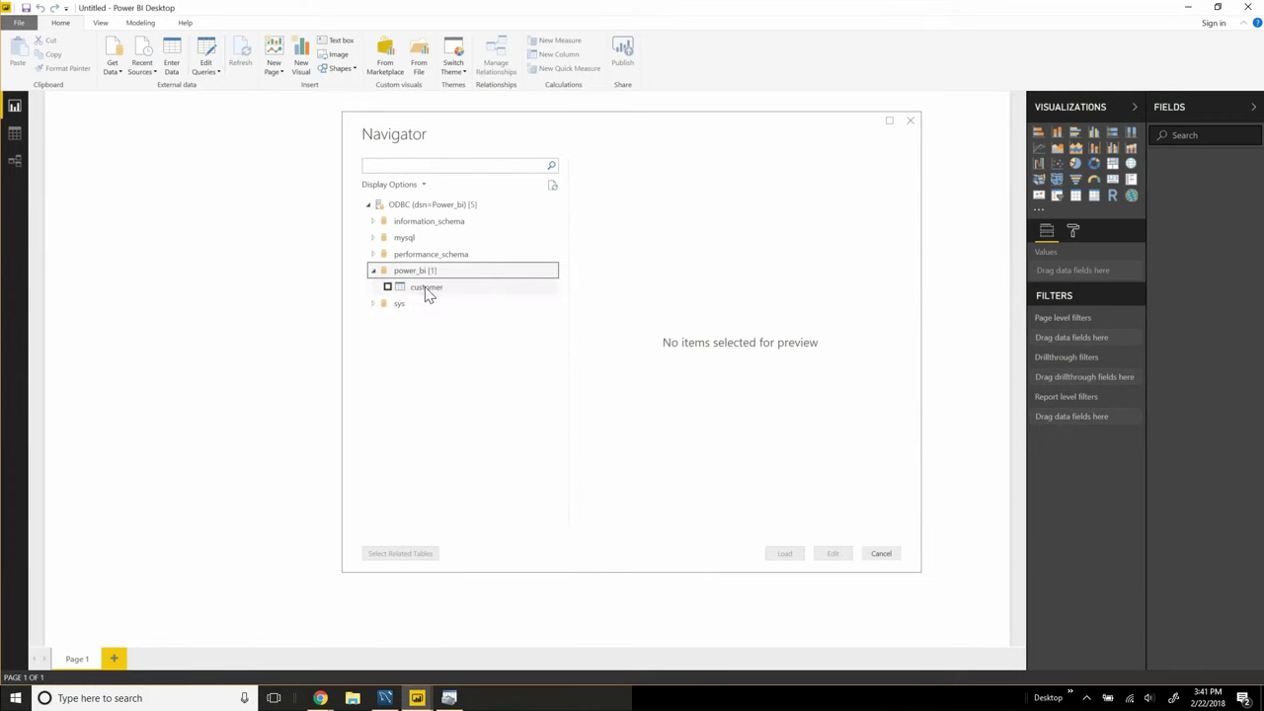
{"action": "left_click", "coordinate": [388, 287]}
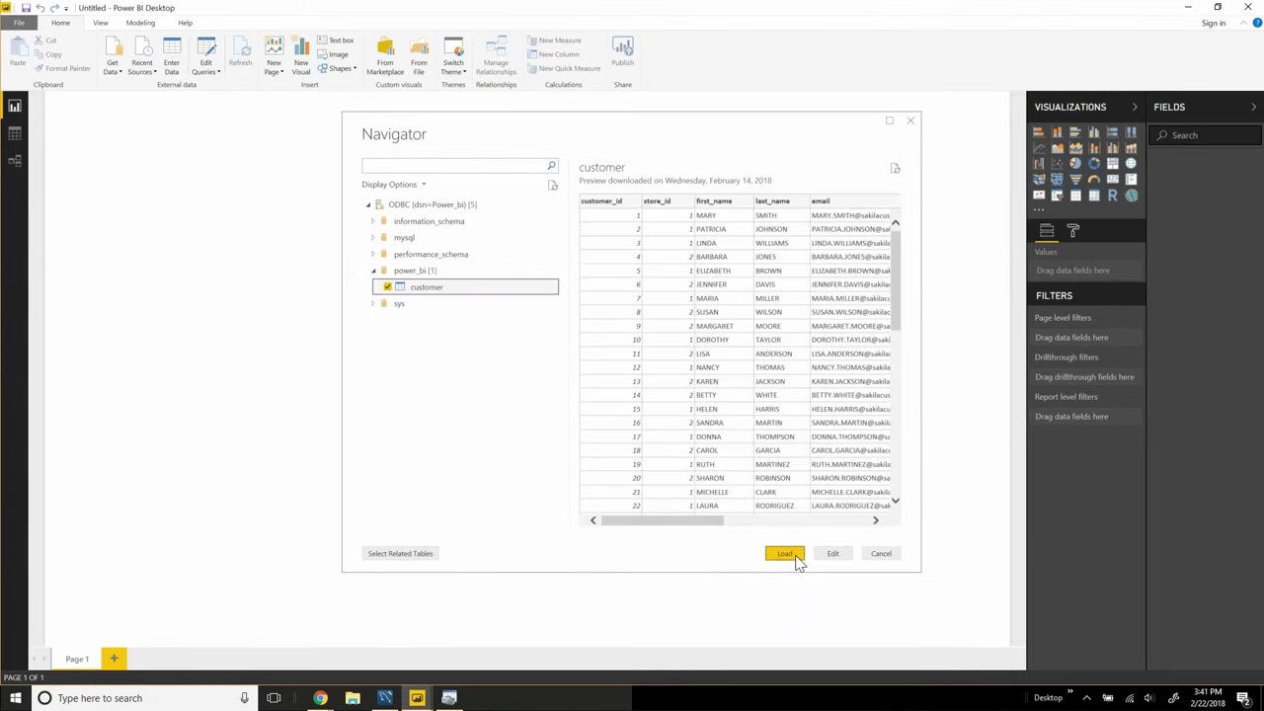
{"action": "left_click", "coordinate": [787, 556]}
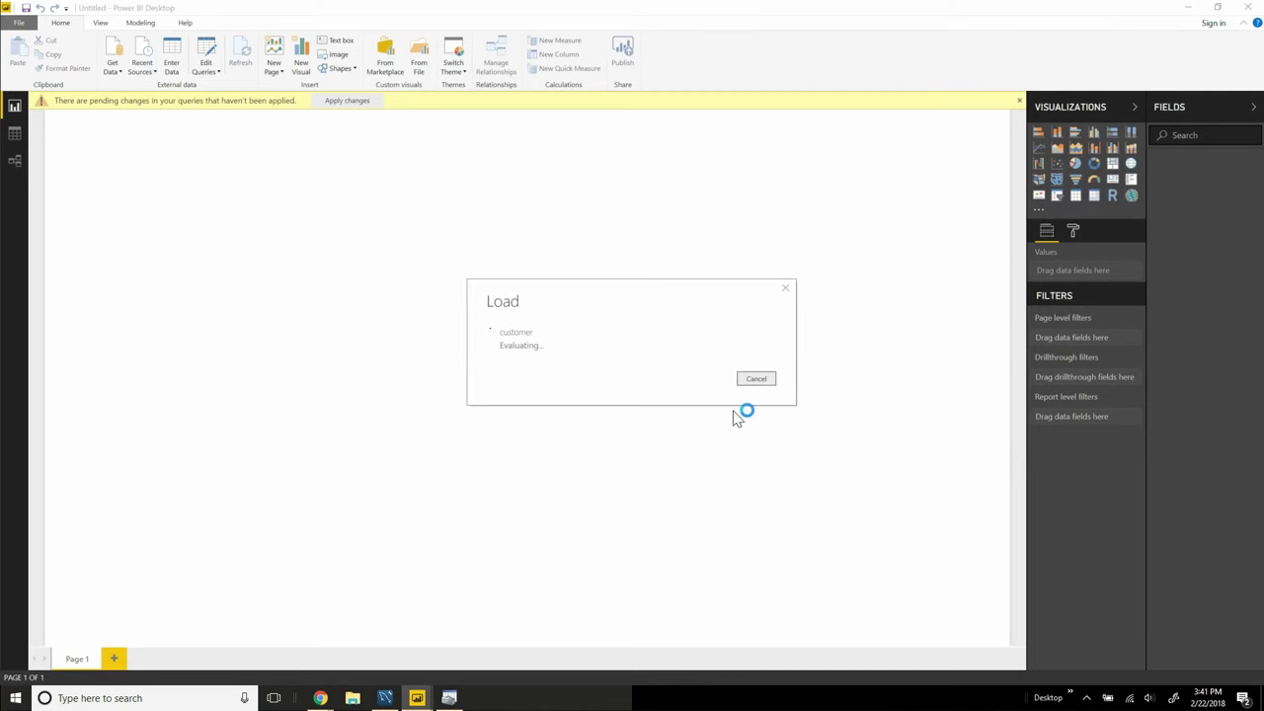
Step: Switch away from Power BI Desktop to another open window with Alt+Tab
{"action": "key", "text": "alt+Tab"}
{"action": "key", "text": "alt+Tab"}
{"action": "key", "text": "alt+Tab"}
{"action": "key", "text": "alt+Tab"}
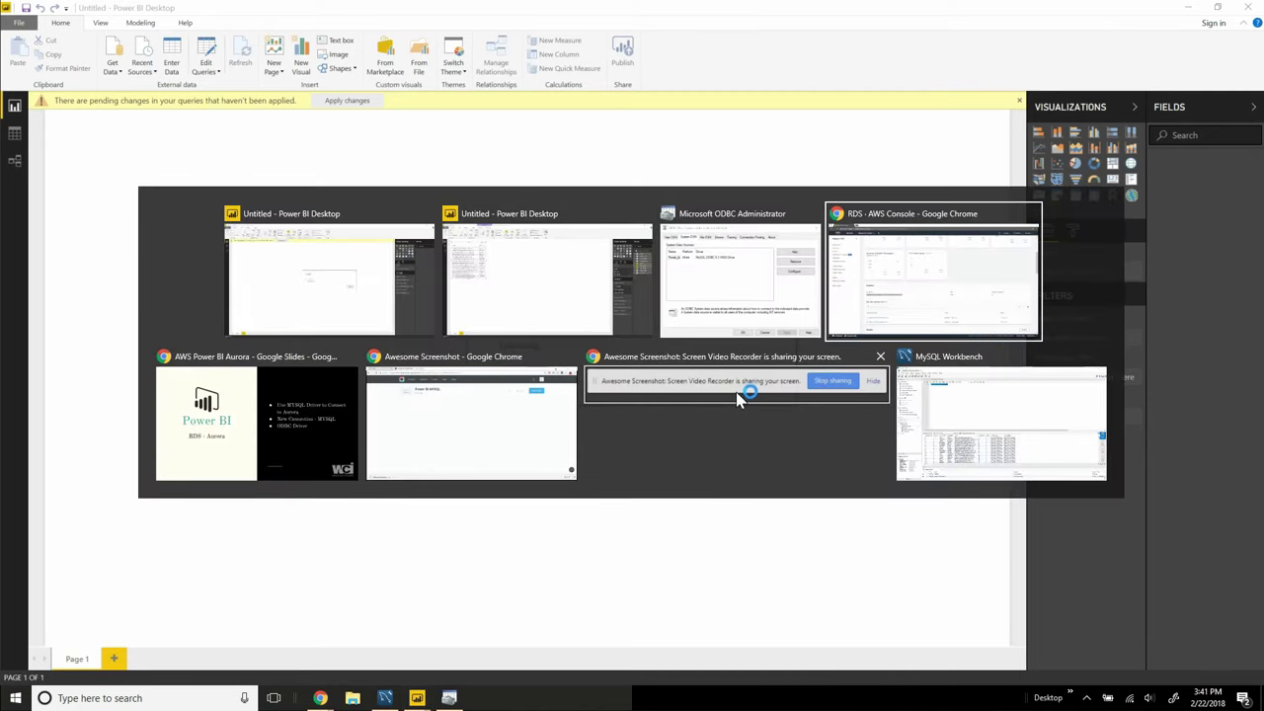